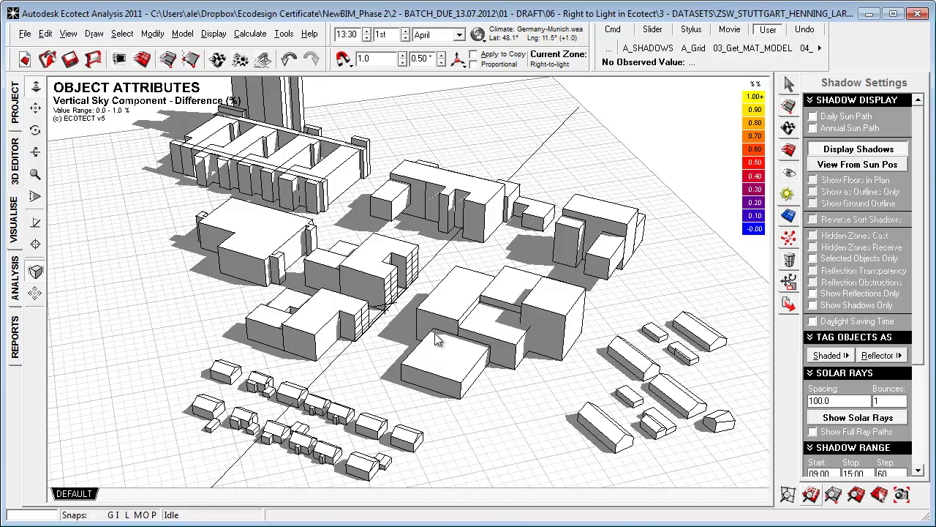
Examine the site model from several angles and review the tests offered by the Right-to-Light Analysis wizard.
mouse_move(436, 332)
right_down()
mouse_move(428, 321)
mouse_move(428, 330)
right_up()
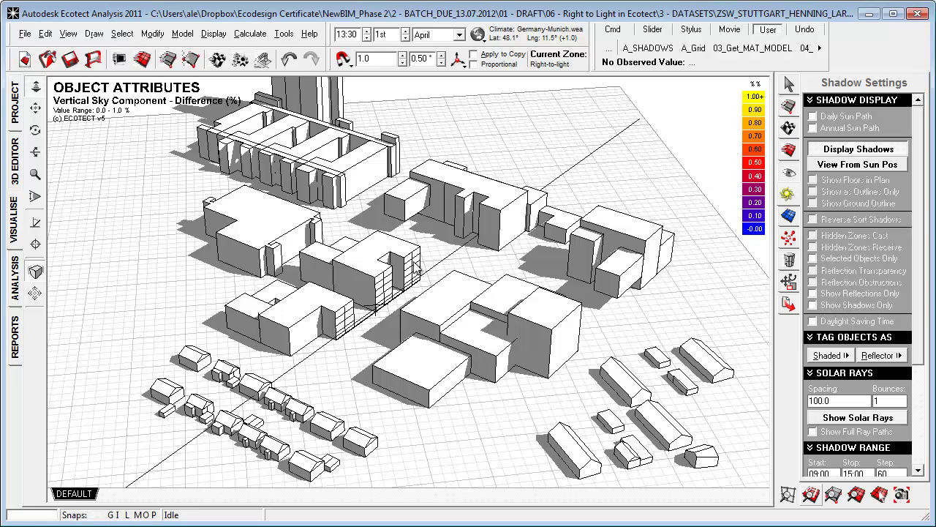
right_drag(287, 295, 348, 351)
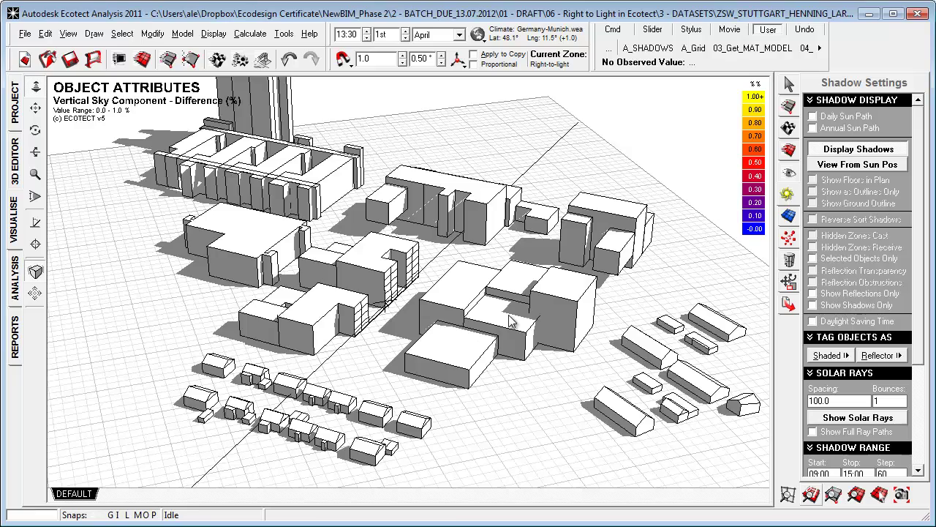
right_drag(454, 365, 395, 331)
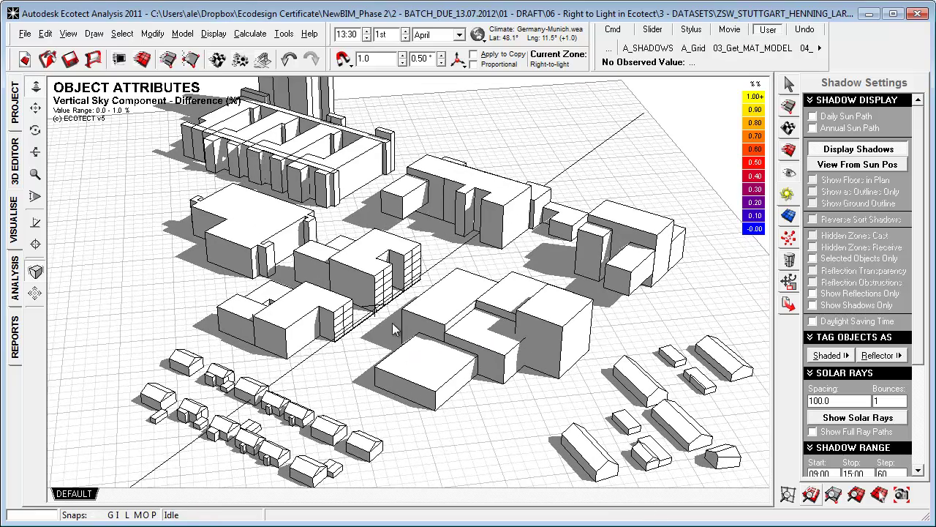
click(250, 34)
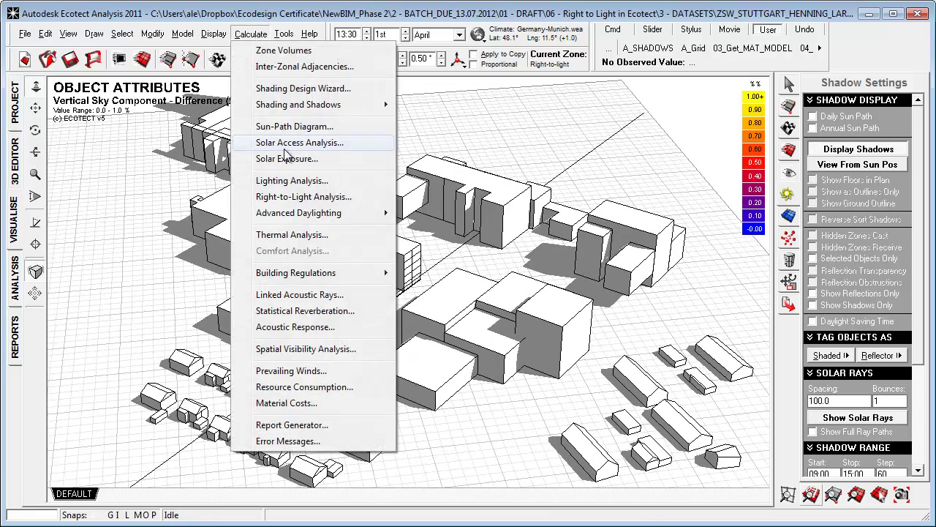
click(297, 199)
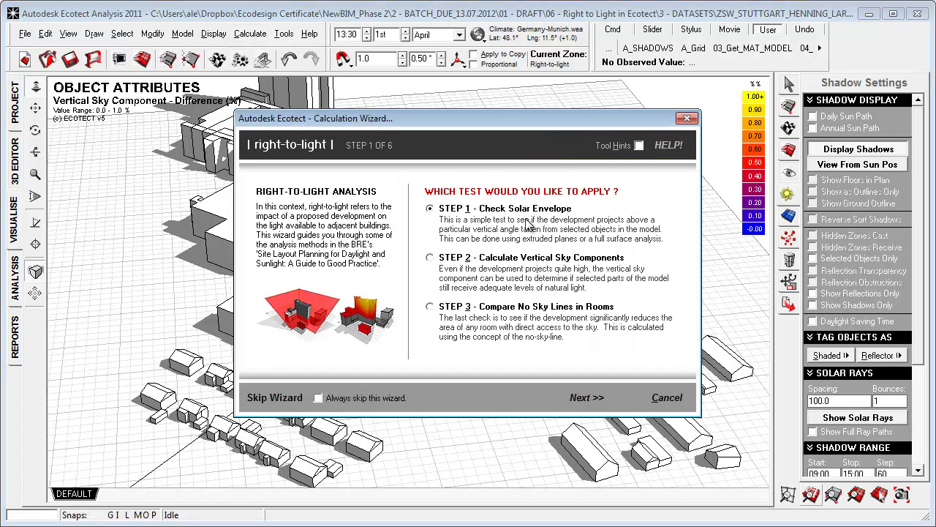
click(661, 400)
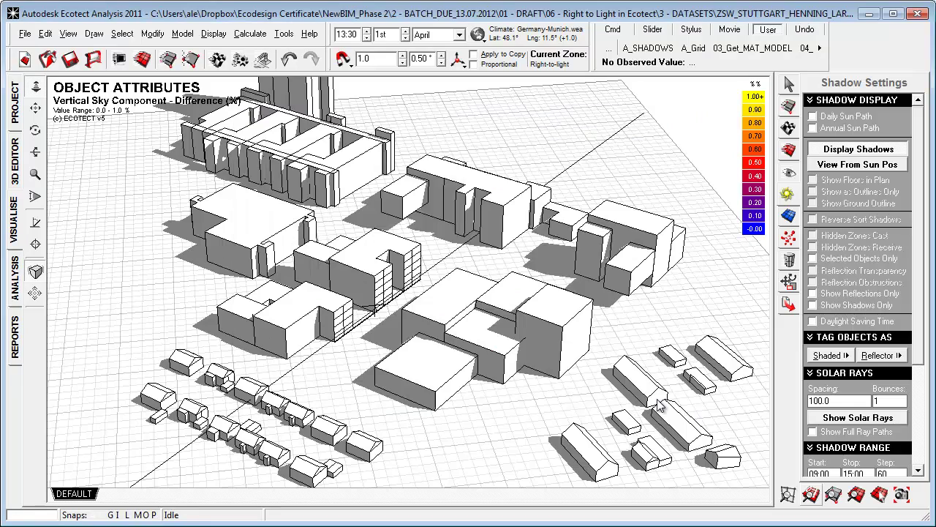
Hide Zone 1 to Zone 5 and select the long reference line along the building facades in the 3D Editor.
right_drag(562, 376, 559, 351)
click(789, 105)
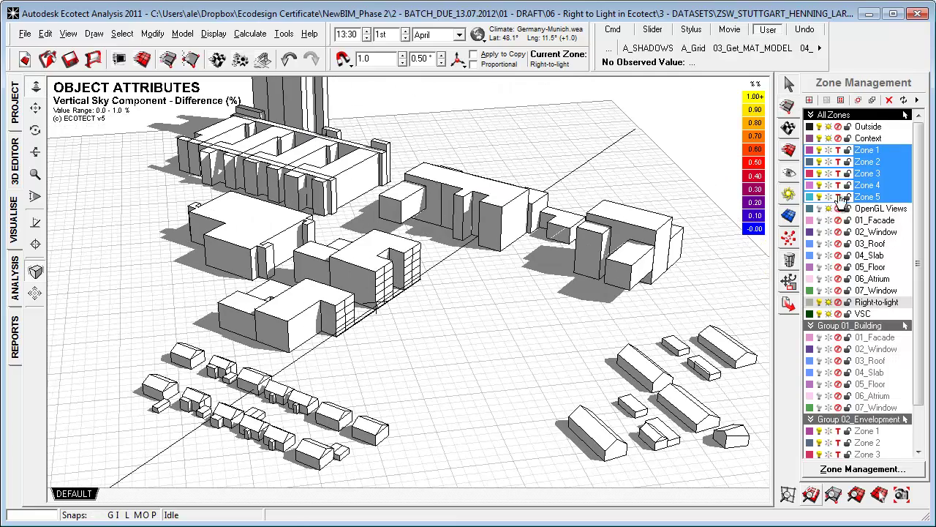
click(15, 155)
right_drag(275, 437, 315, 219)
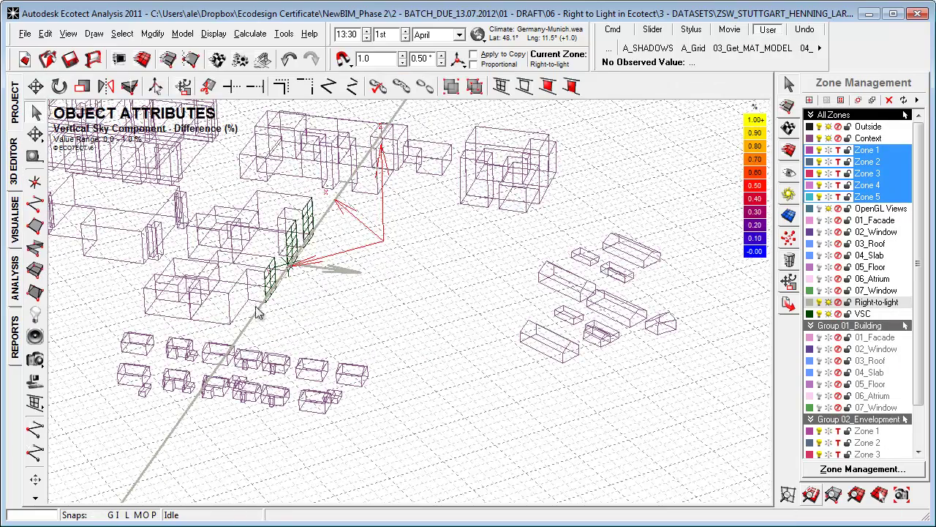
Run the Right-to-Light Analysis as Check Solar Envelope with the 2m rule, test points along the building facade and a 25° vertical angle.
click(251, 34)
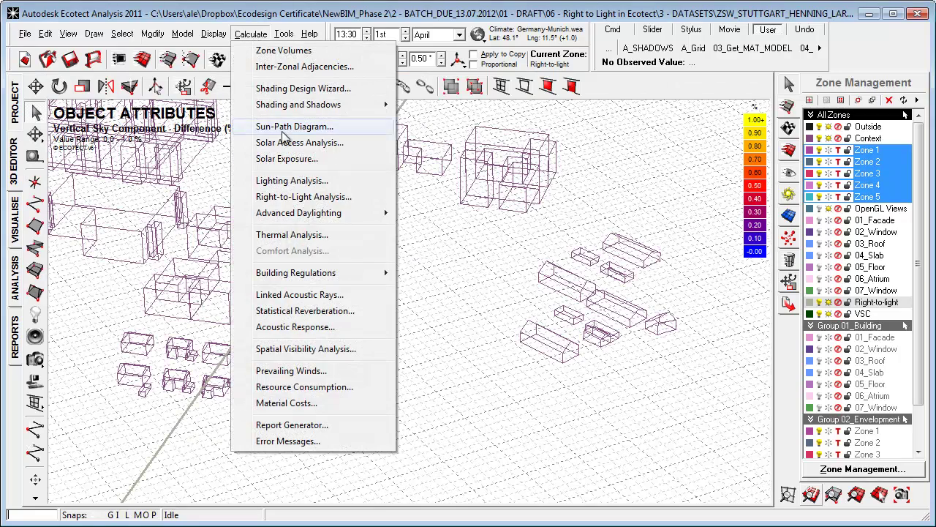
click(313, 199)
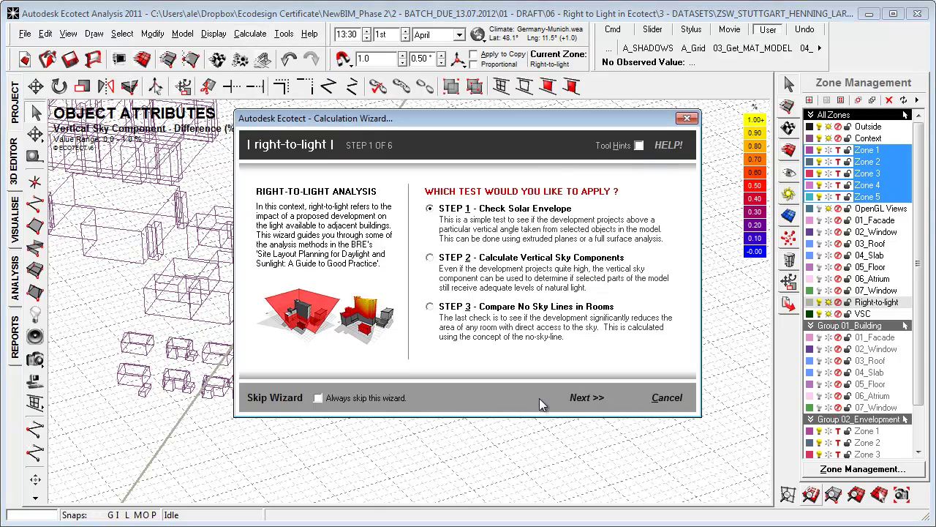
click(606, 398)
click(600, 397)
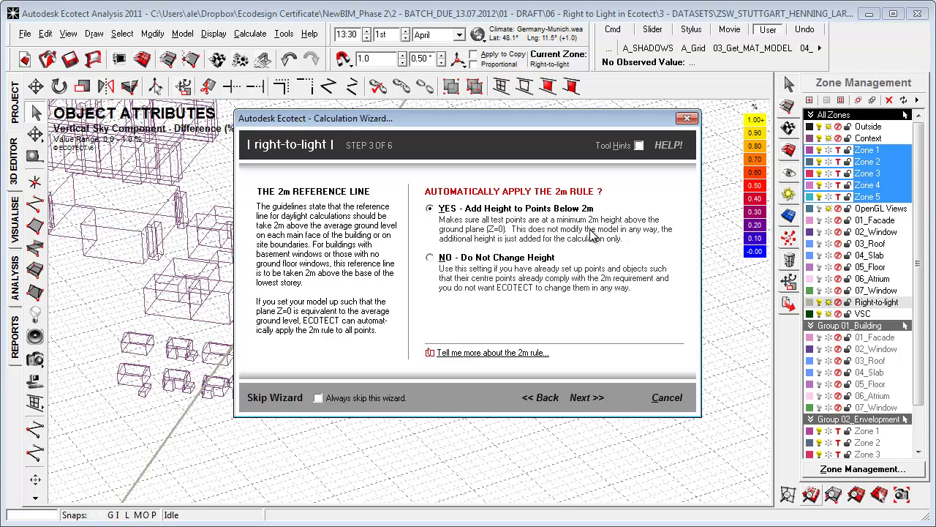
click(589, 400)
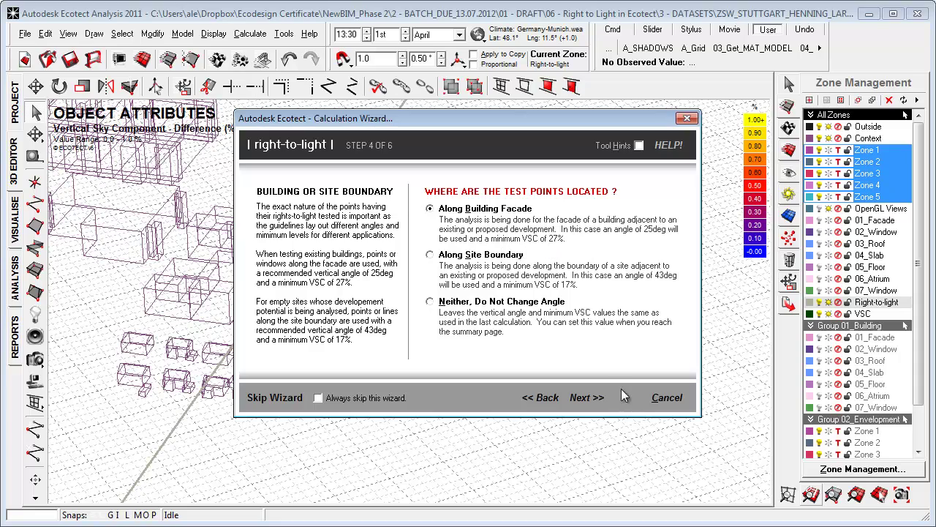
click(585, 398)
click(593, 398)
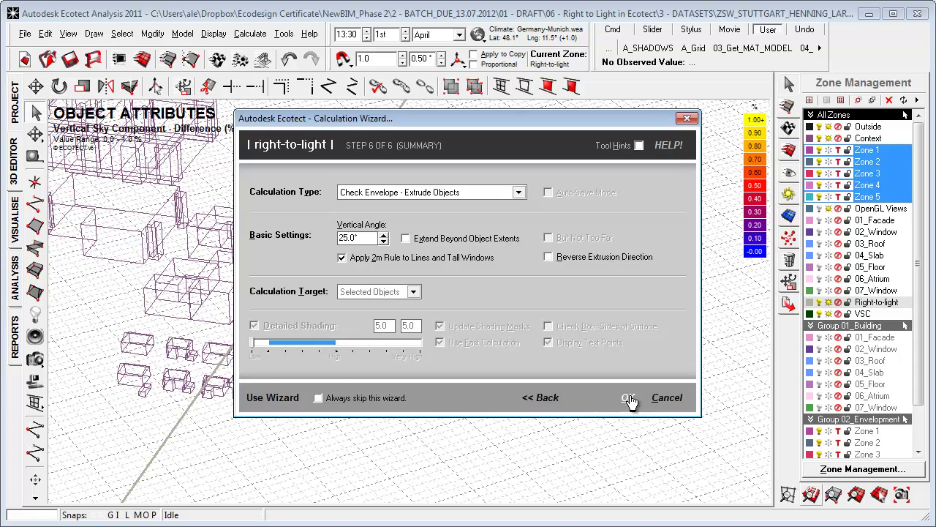
click(629, 398)
Show Zone 1 to Zone 5 again in the Visualise view and examine how the proposed buildings meet the solar envelope plane.
right_drag(221, 259, 231, 272)
scroll(231, 272, down, 4)
right_drag(416, 372, 255, 336)
click(13, 228)
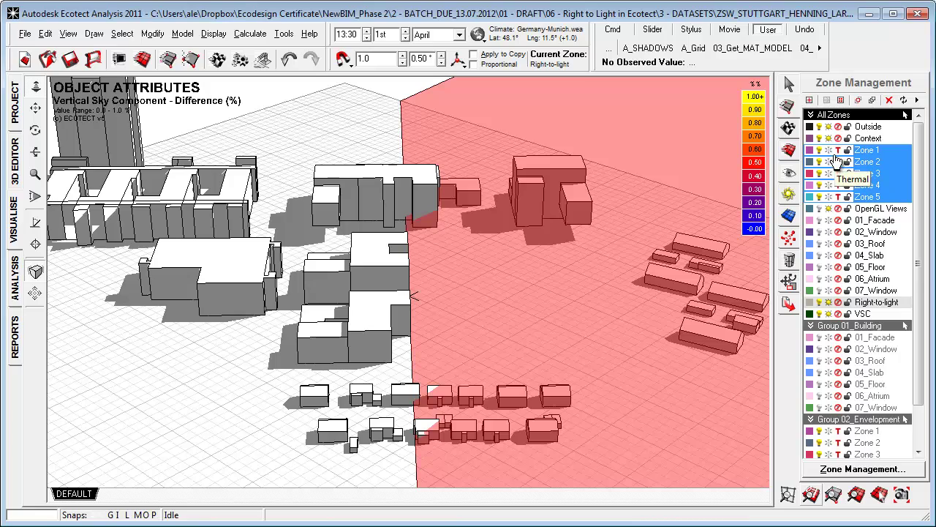
right_drag(610, 310, 432, 288)
right_drag(441, 329, 509, 293)
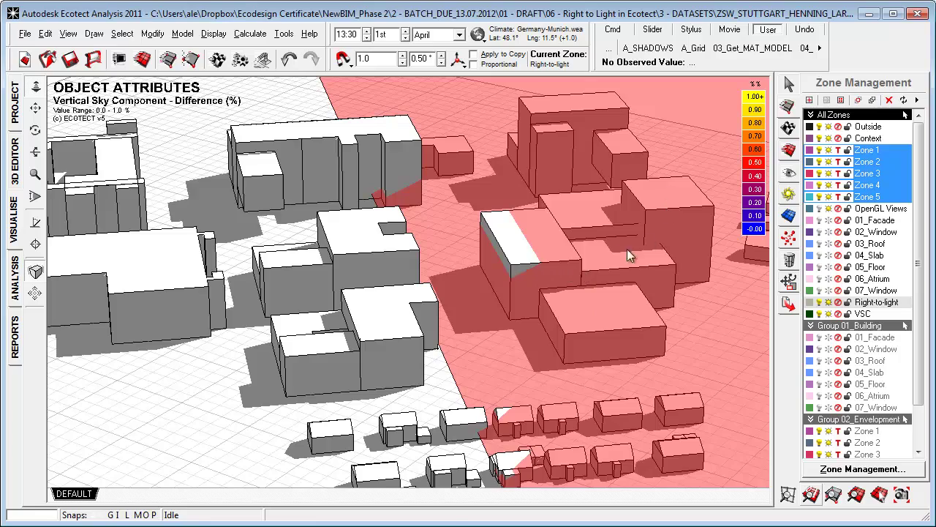
mouse_move(466, 337)
right_down()
mouse_move(528, 340)
mouse_move(519, 282)
mouse_move(456, 317)
mouse_move(449, 333)
right_up()
scroll(449, 335, down, 2)
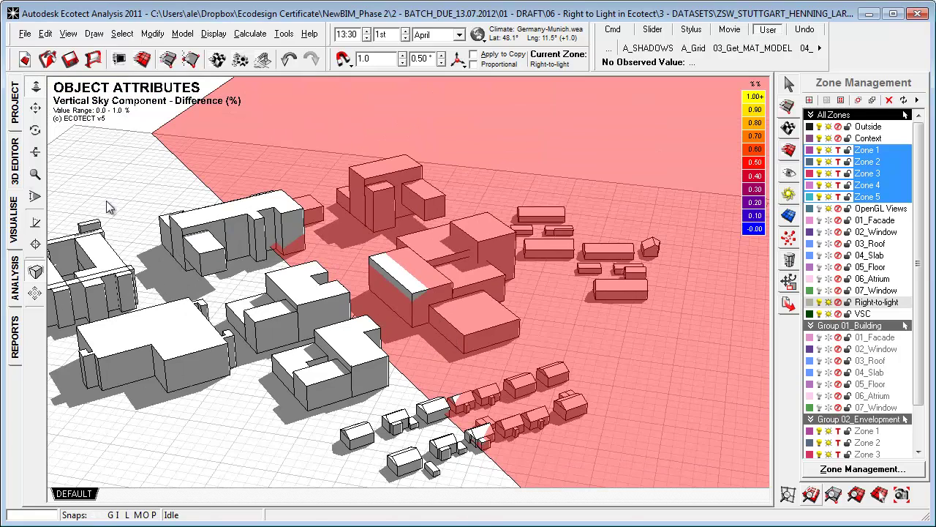
right_drag(108, 204, 388, 296)
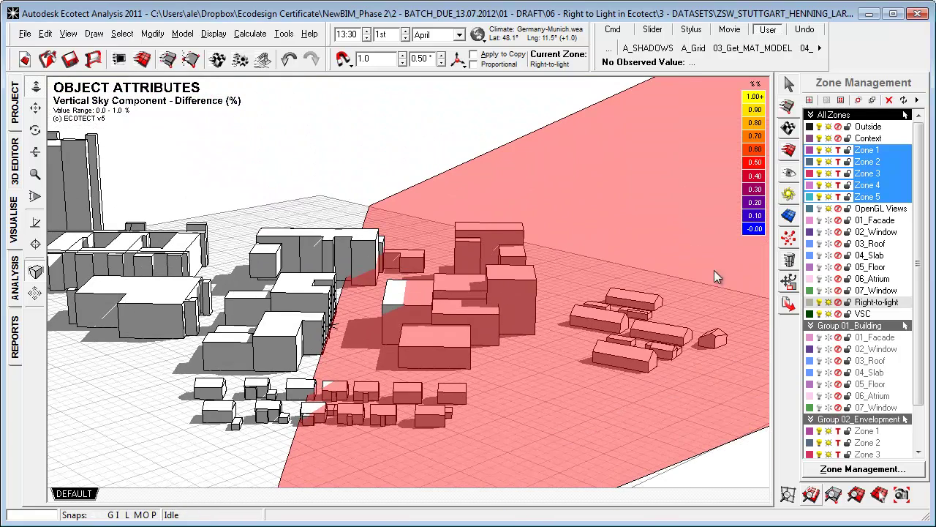
Hide Zone 1 to Zone 5 and the Right-to-light zone in the Visualise view.
click(829, 197)
right_drag(452, 369, 410, 391)
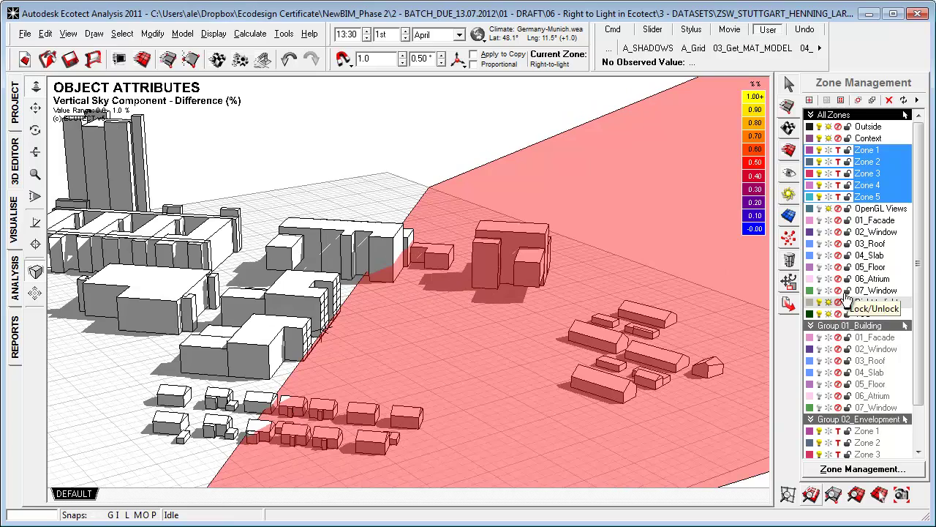
click(833, 303)
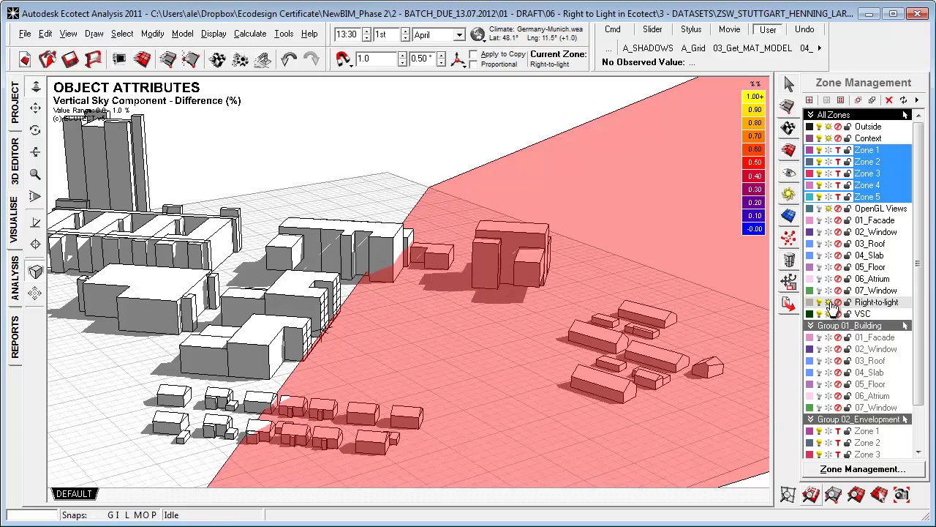
right_drag(586, 331, 548, 365)
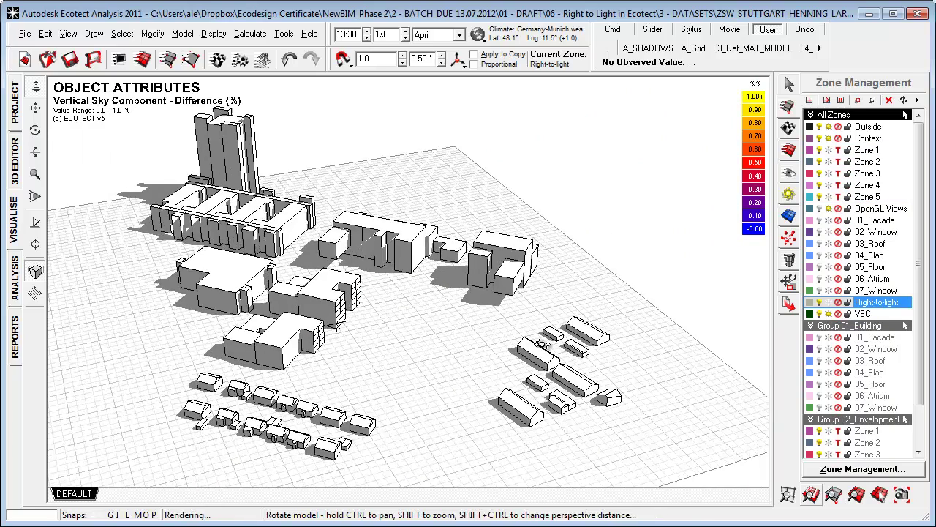
scroll(512, 376, up, 2)
middle_drag(409, 417, 470, 371)
right_drag(471, 371, 445, 359)
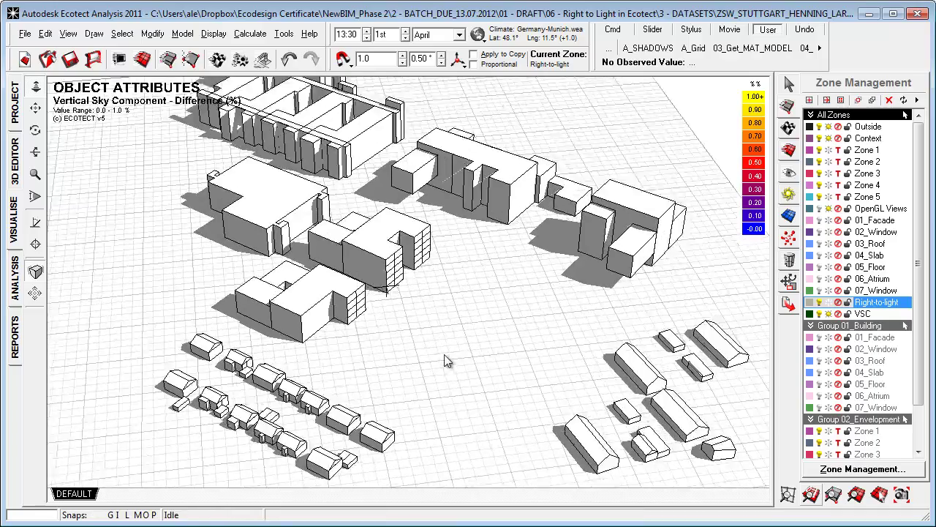
Return to the 3D Editor and select one tile of the gridded test surface on the middle building's facade.
scroll(445, 359, up, 2)
click(16, 172)
right_drag(439, 322, 403, 344)
scroll(389, 258, up, 3)
scroll(385, 252, up, 4)
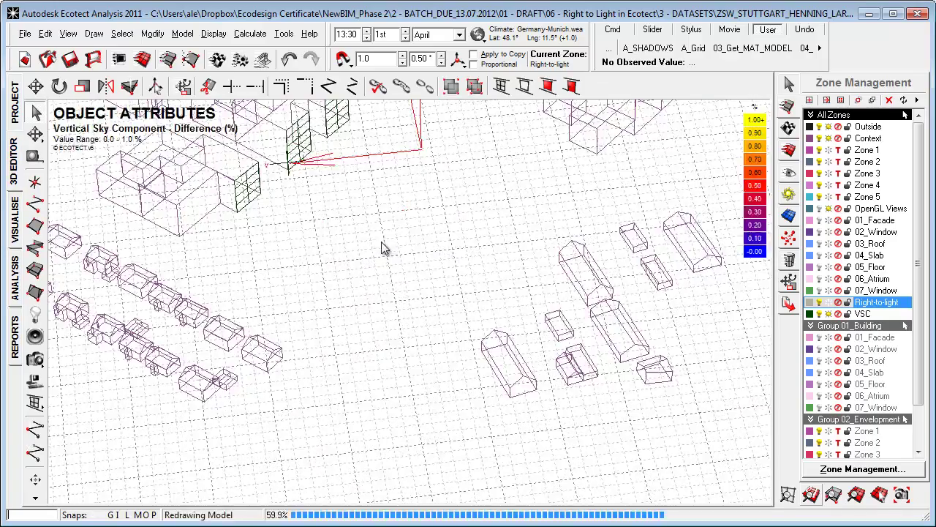
middle_drag(322, 258, 308, 401)
click(209, 329)
click(278, 255)
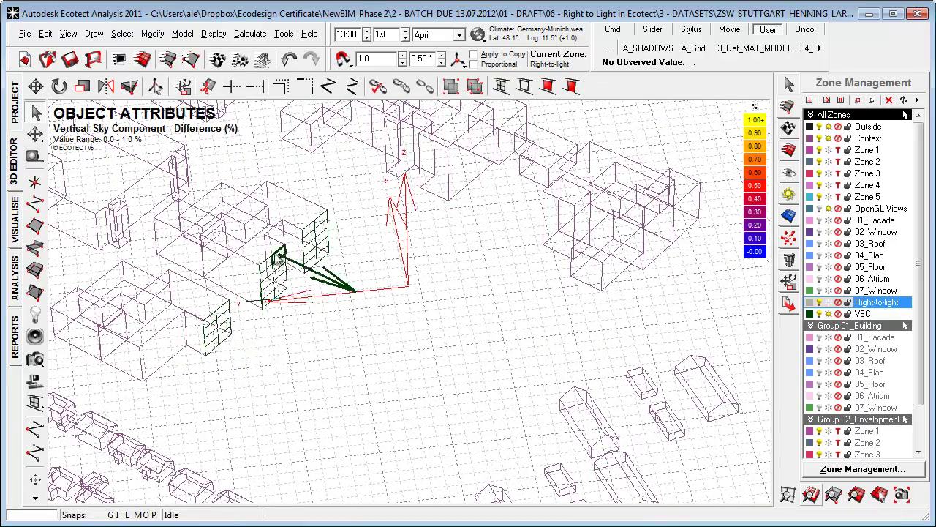
Review the surface subdivision options and examine the tiled facades that face the development site.
click(153, 33)
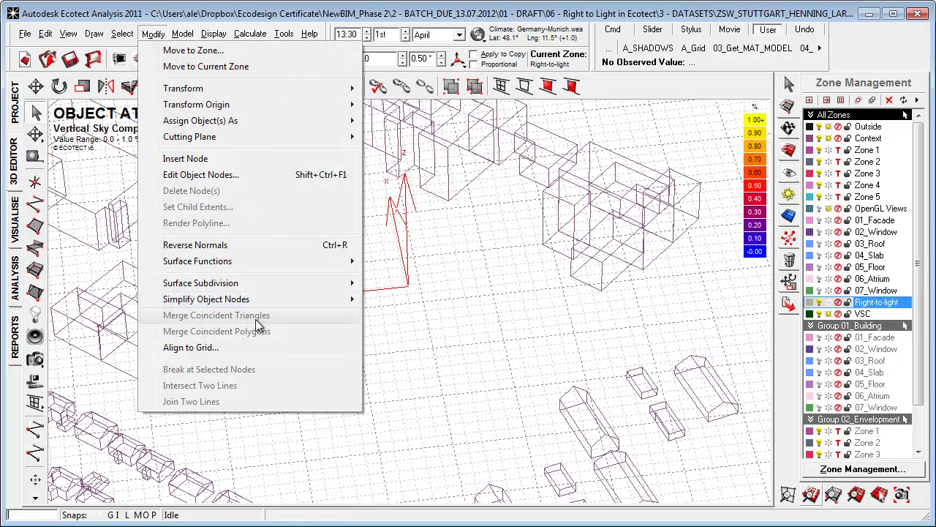
click(503, 381)
right_drag(504, 387, 249, 327)
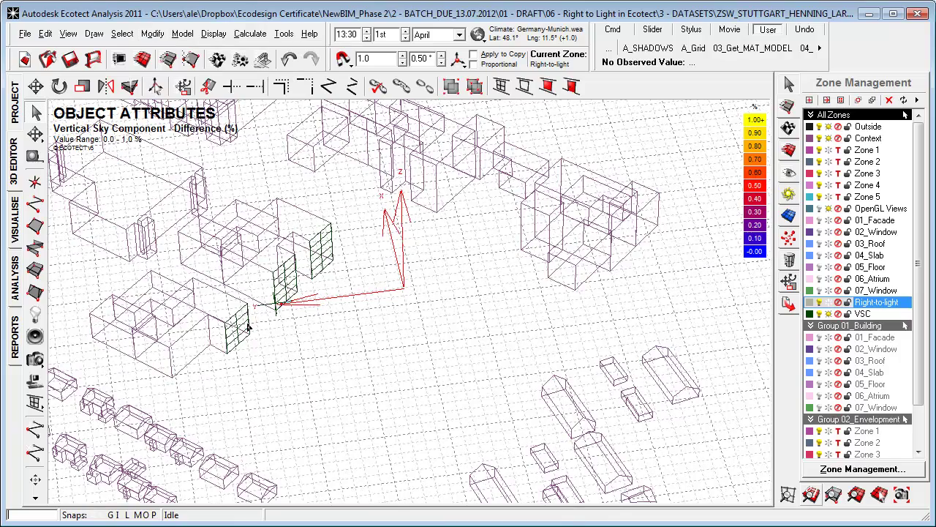
scroll(245, 327, up, 4)
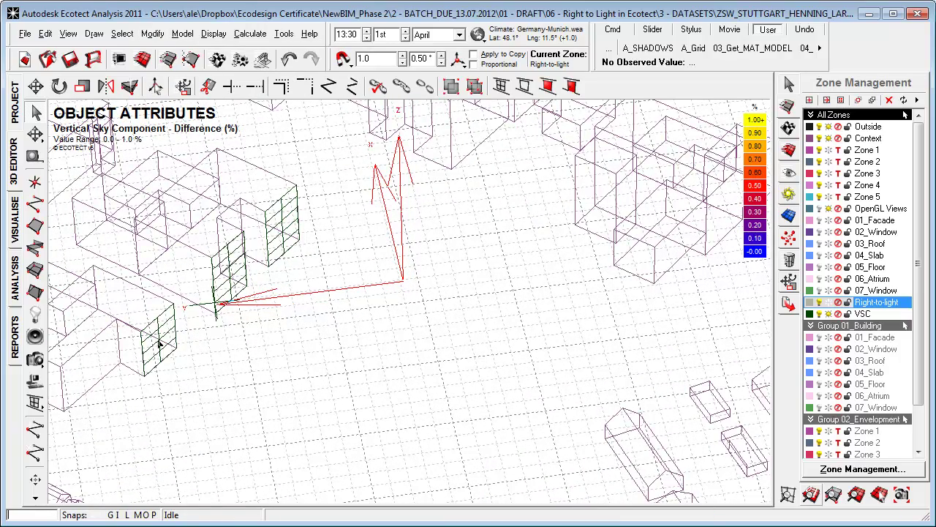
scroll(303, 359, down, 5)
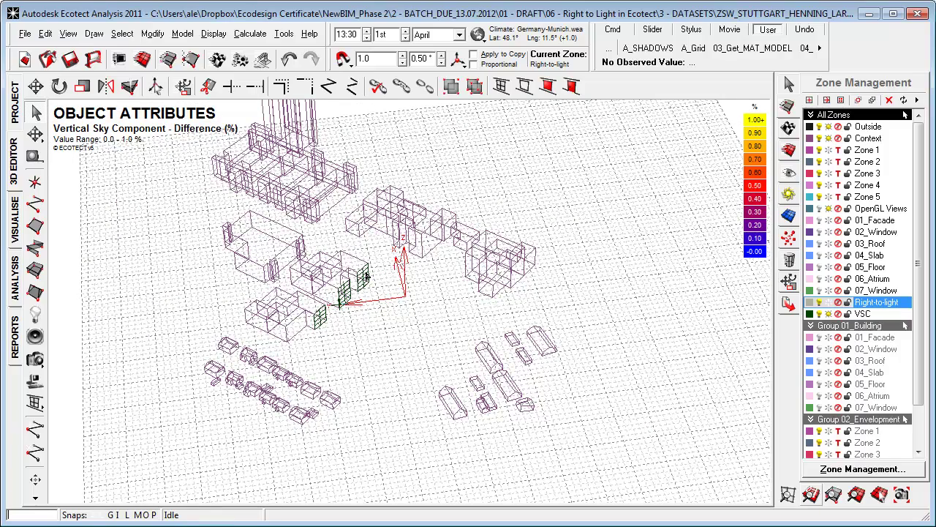
middle_drag(265, 353, 251, 355)
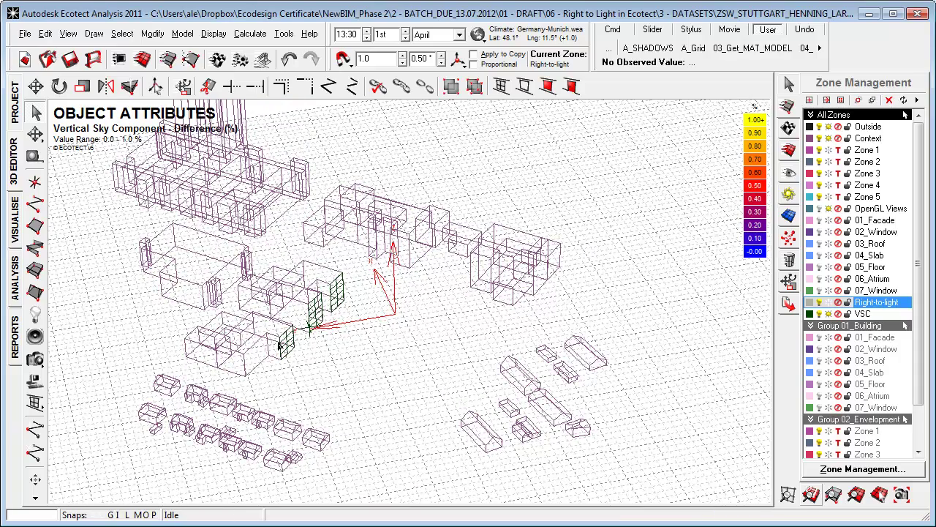
click(249, 34)
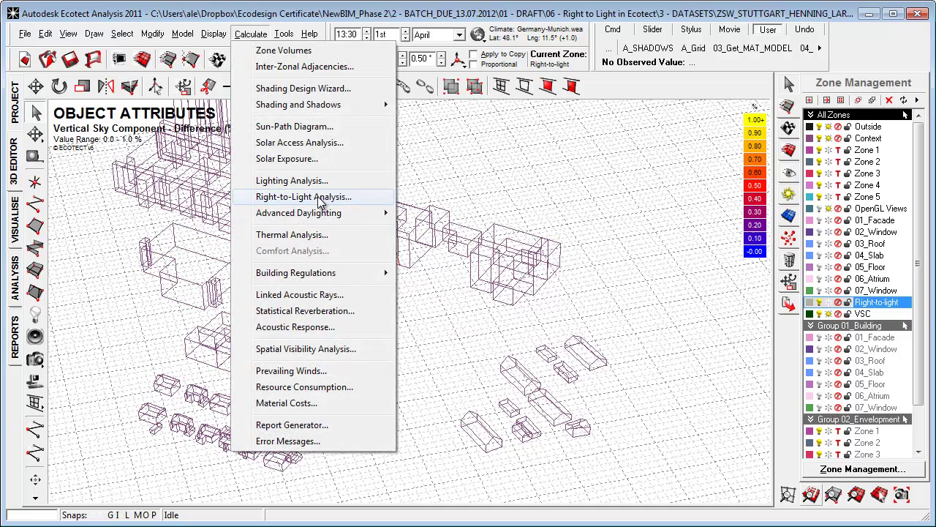
click(320, 197)
click(438, 258)
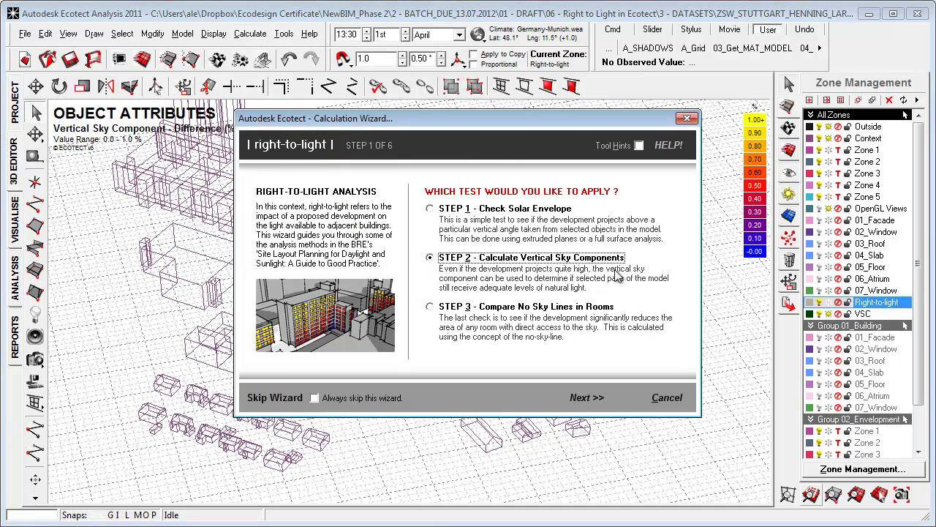
click(591, 396)
click(584, 300)
click(666, 397)
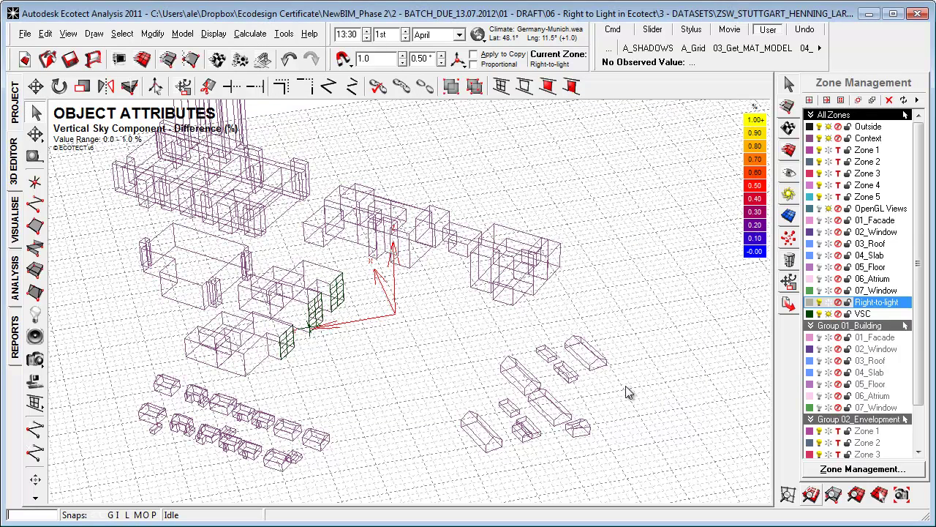
Select all objects on the VSC zone.
click(863, 315)
right_click(865, 319)
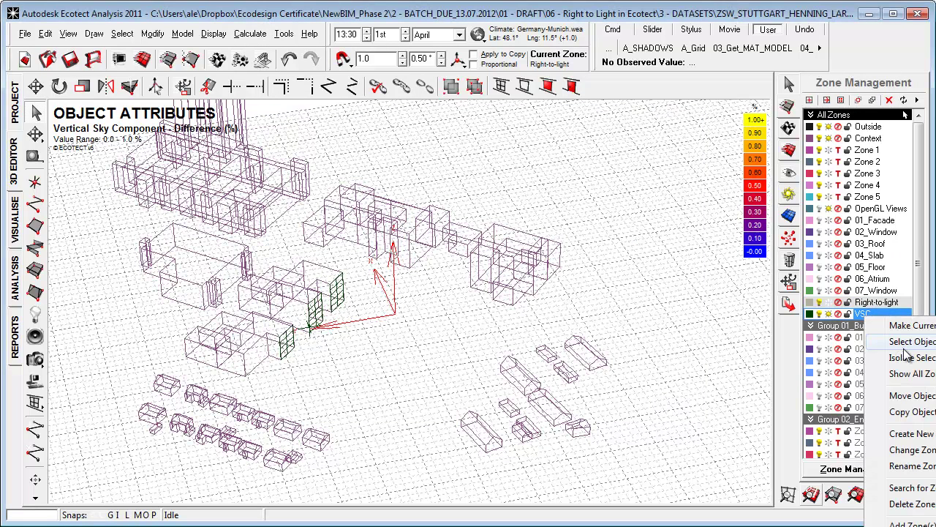
click(910, 342)
Run the right-to-light Vertical Sky Components calculation on the selected tiles for Stage 1 - Existing Condition, with detailed shading at 5° x 5° sky subdivision.
click(250, 34)
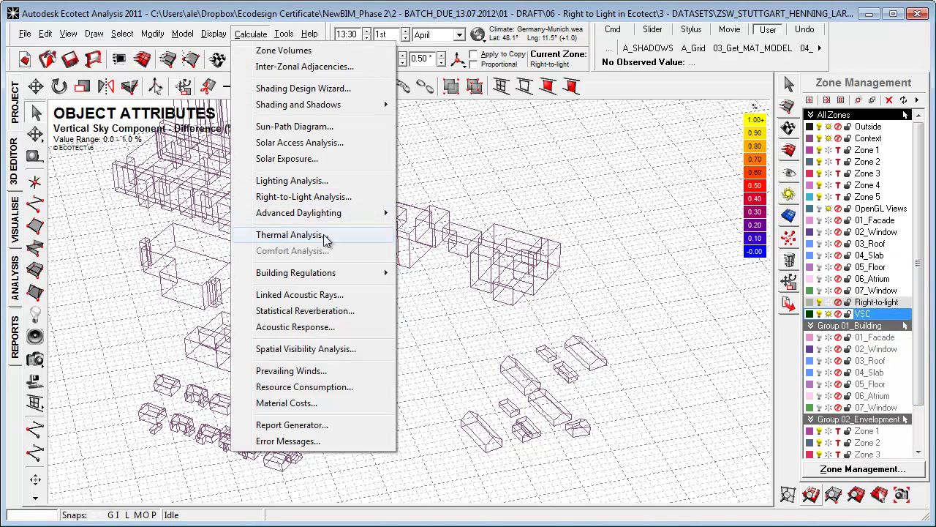
click(329, 197)
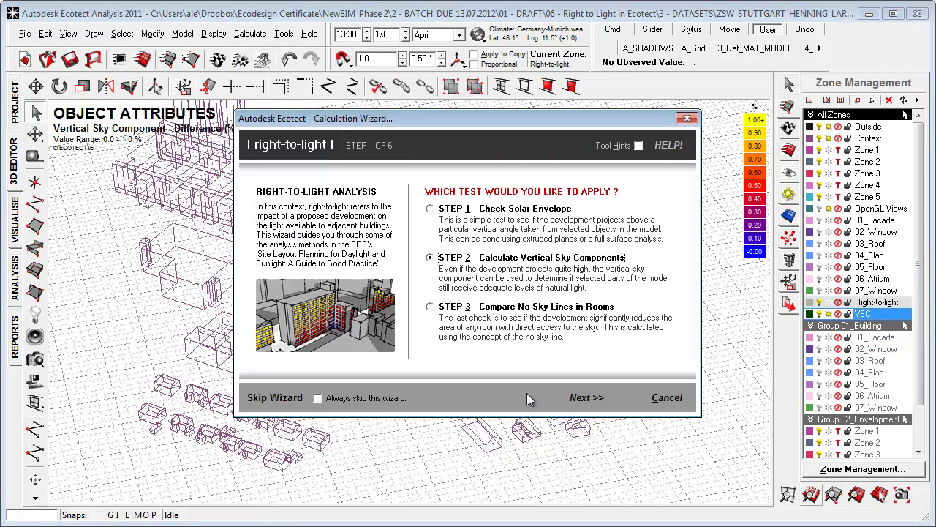
click(588, 399)
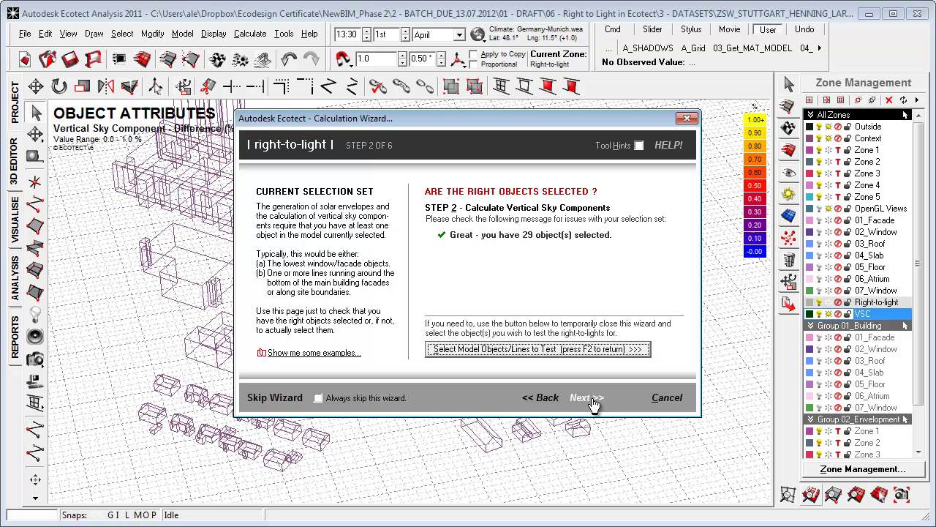
click(592, 405)
click(593, 401)
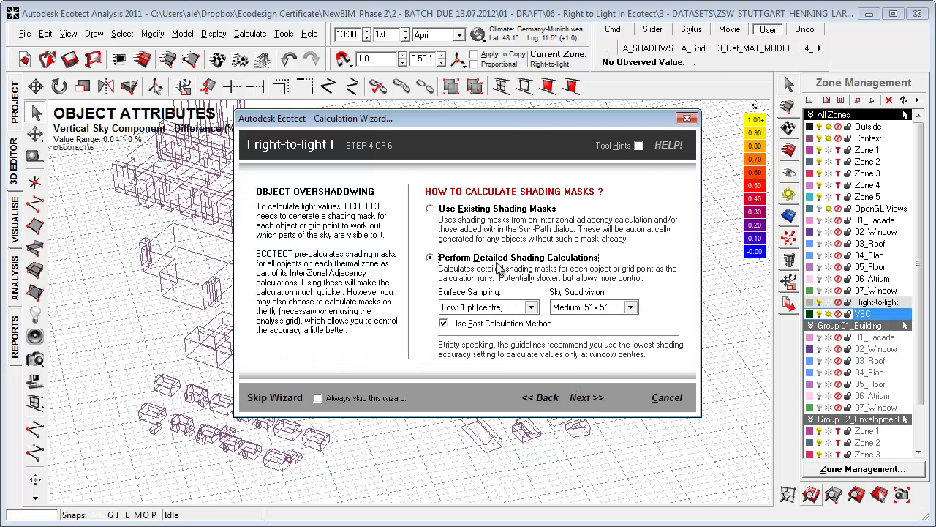
click(596, 406)
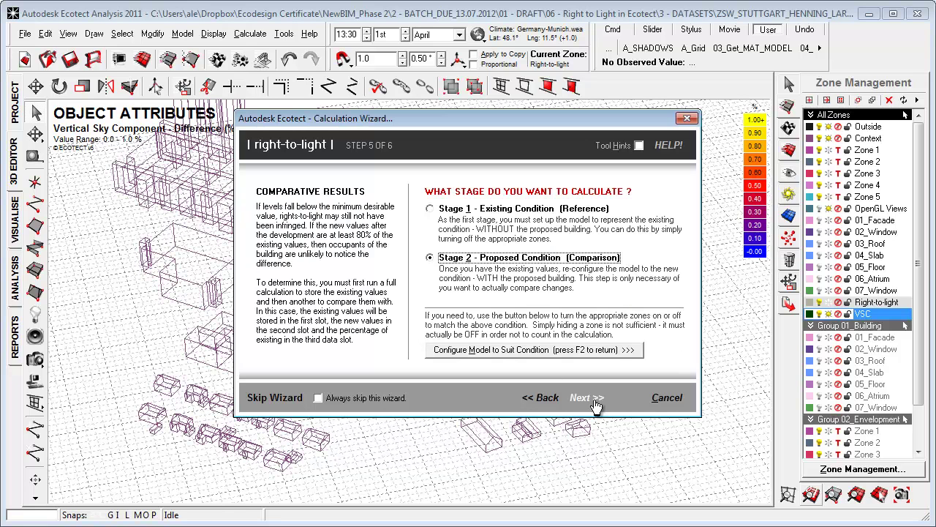
click(442, 210)
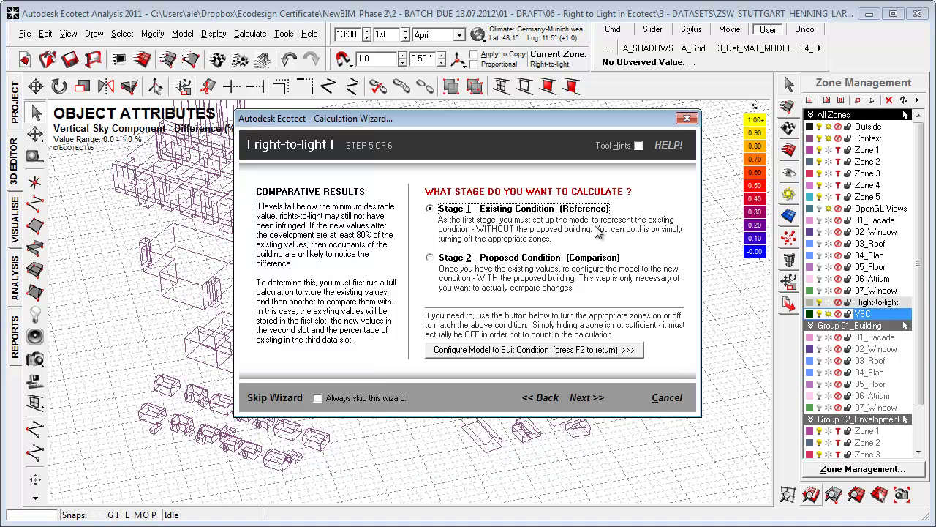
click(589, 399)
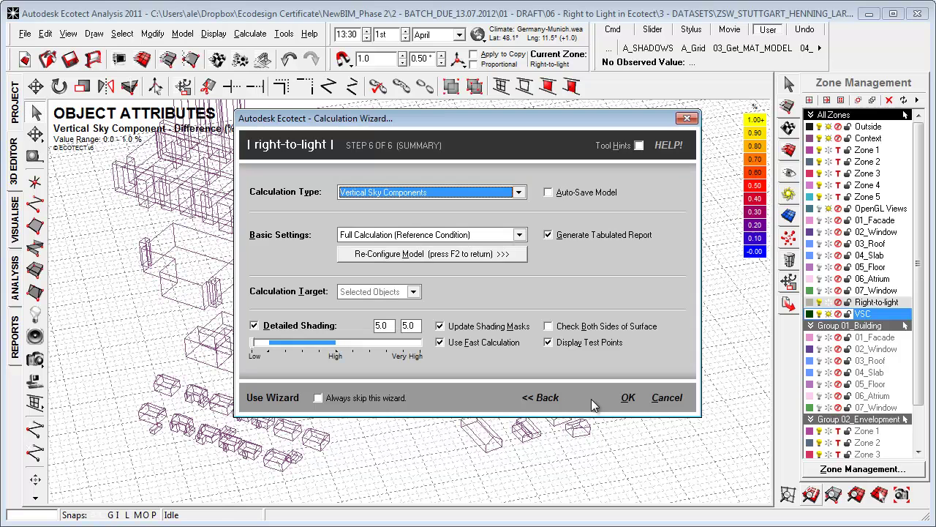
click(627, 398)
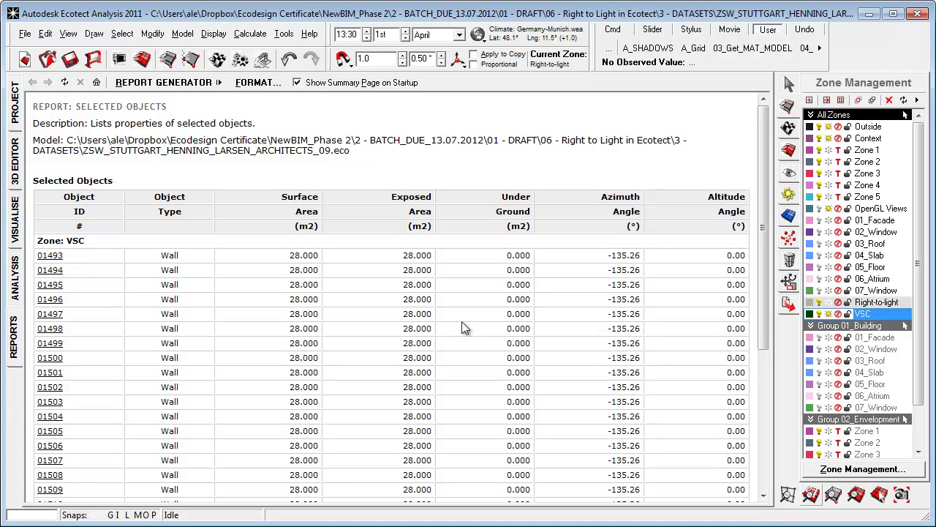
Review the Selected Objects report and examine the coloured facade tiles in the Visualise view.
scroll(480, 342, down, 3)
scroll(478, 341, up, 3)
scroll(550, 314, down, 1)
scroll(520, 304, up, 1)
click(13, 174)
right_drag(285, 296, 316, 286)
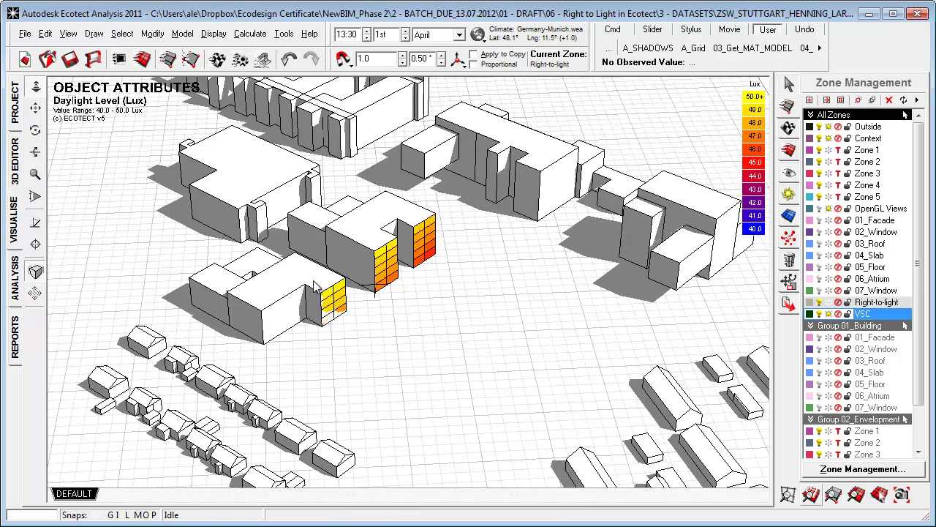
scroll(313, 281, up, 3)
right_drag(384, 312, 399, 299)
right_drag(512, 263, 522, 230)
right_drag(355, 241, 412, 274)
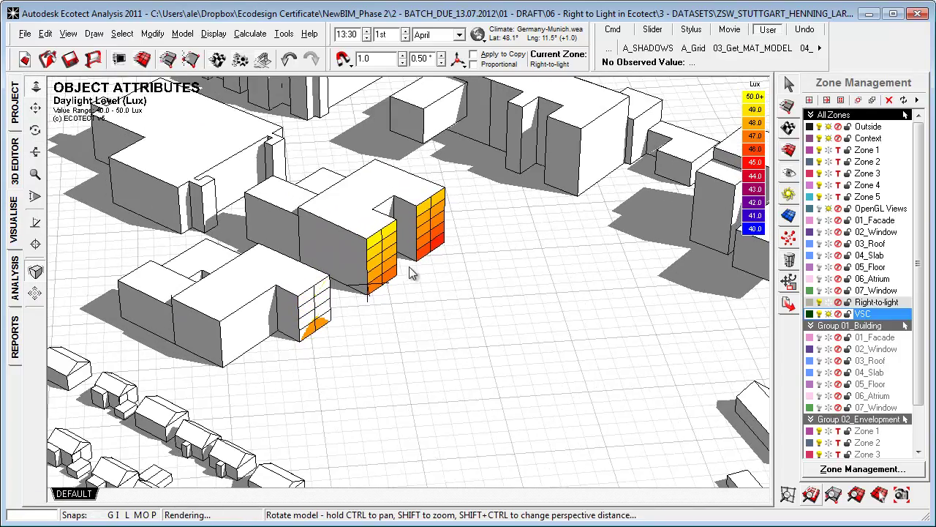
Compare the Sky Component, Daylight Factor and Daylight Level attributes on the facade tiles, finishing with Sky Component (%) displayed.
click(791, 150)
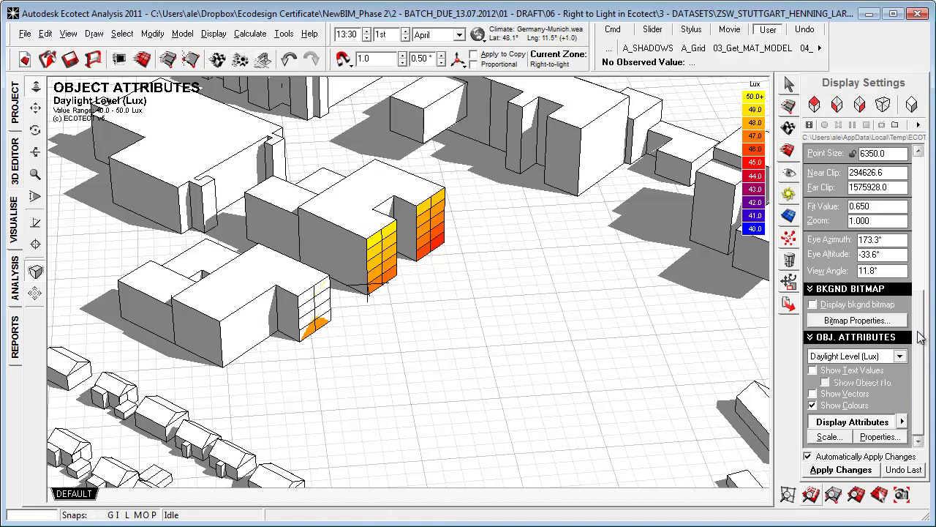
click(900, 356)
click(887, 368)
right_drag(632, 351, 731, 383)
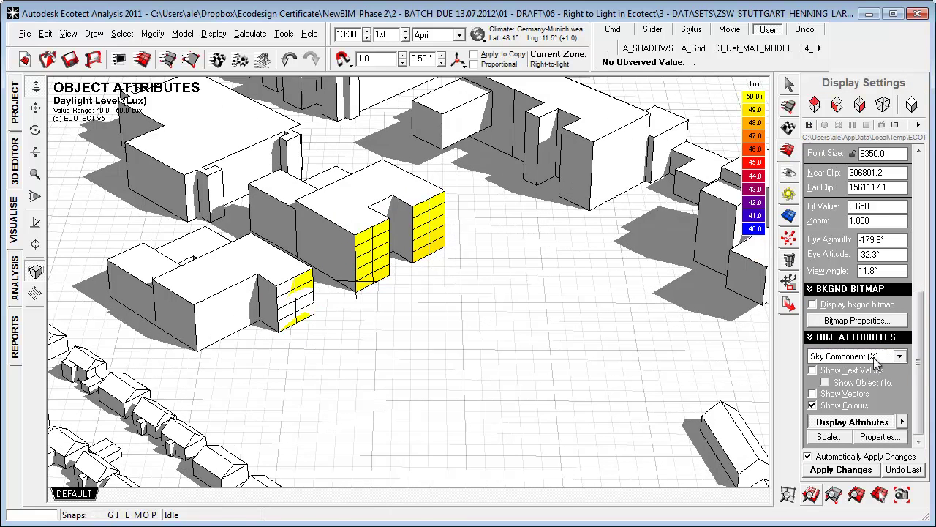
click(882, 357)
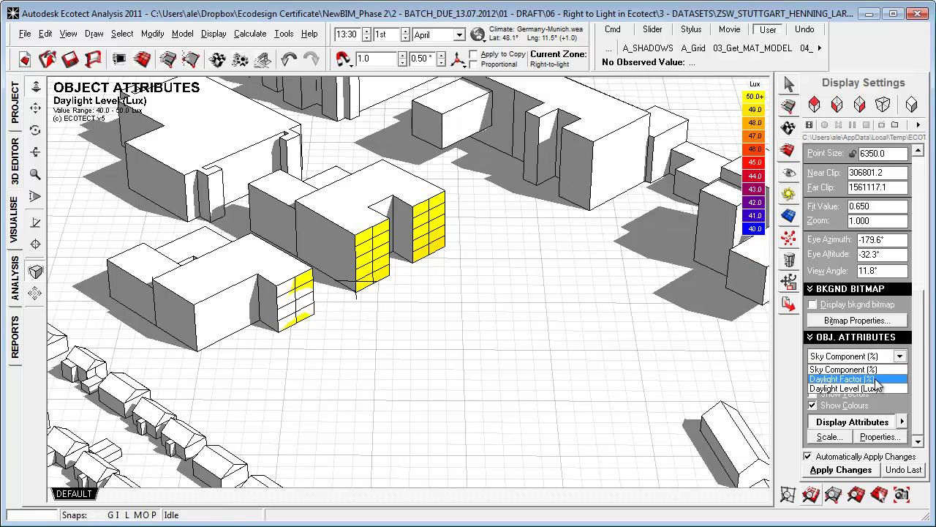
click(875, 379)
click(882, 357)
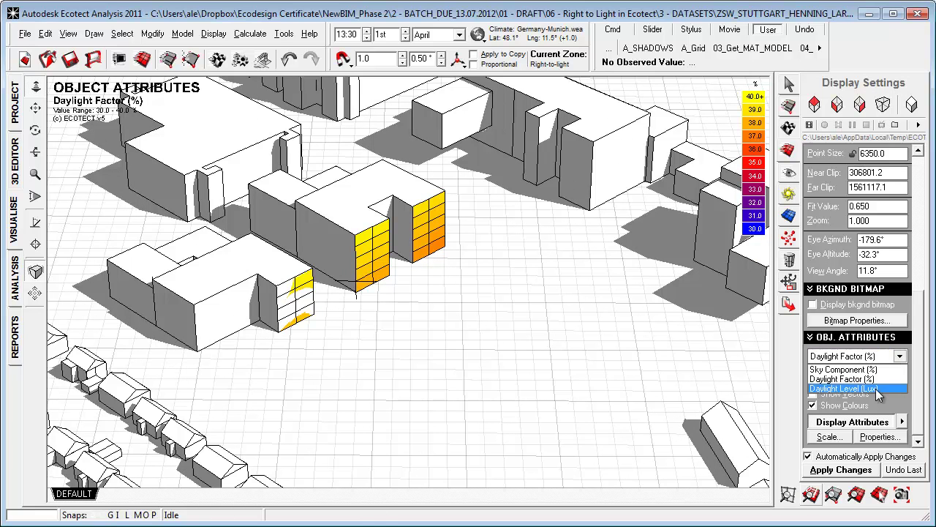
click(876, 388)
click(878, 356)
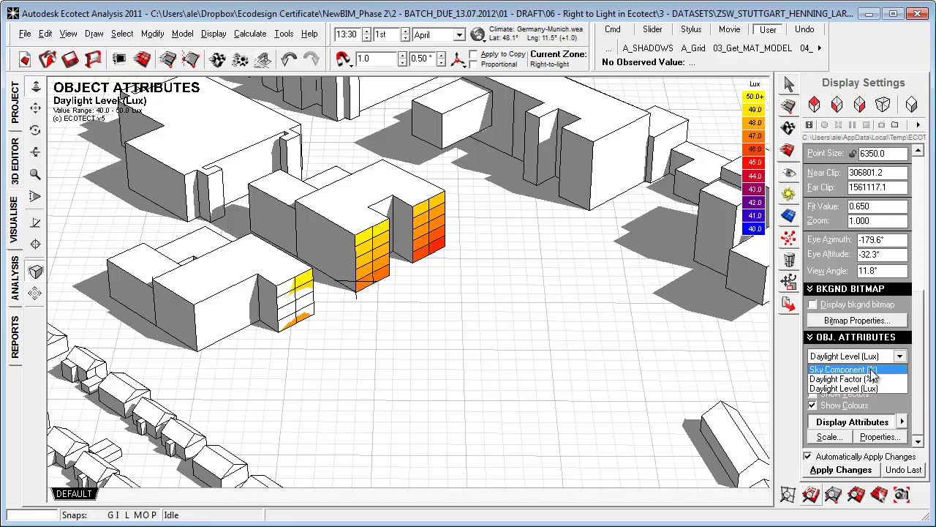
click(871, 369)
right_drag(537, 321, 309, 338)
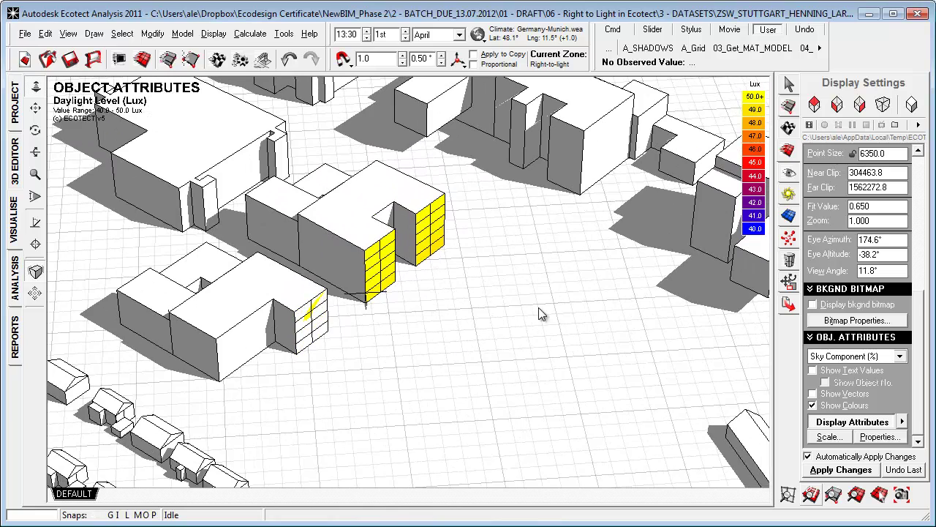
Turn on Zone 1 to Zone 5 together to include the proposed building in the model.
scroll(539, 309, down, 2)
click(790, 106)
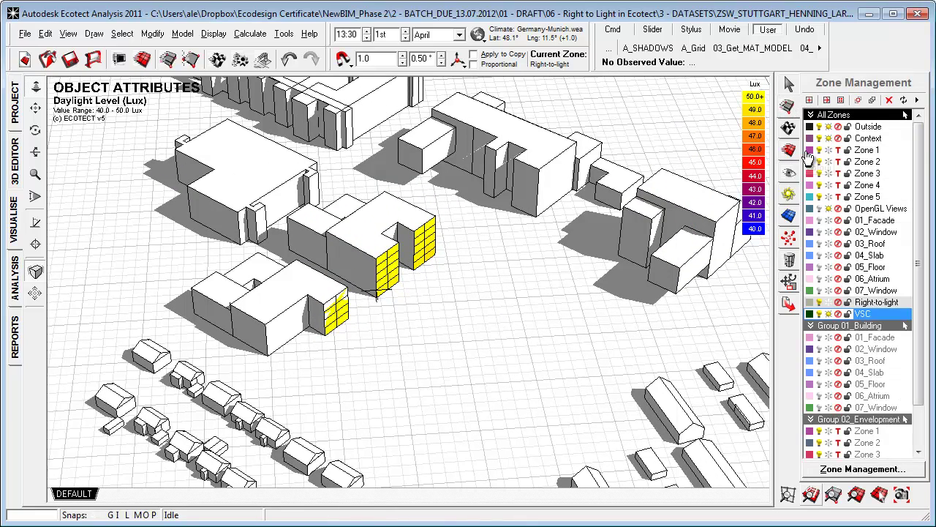
click(867, 197)
shift+click(865, 150)
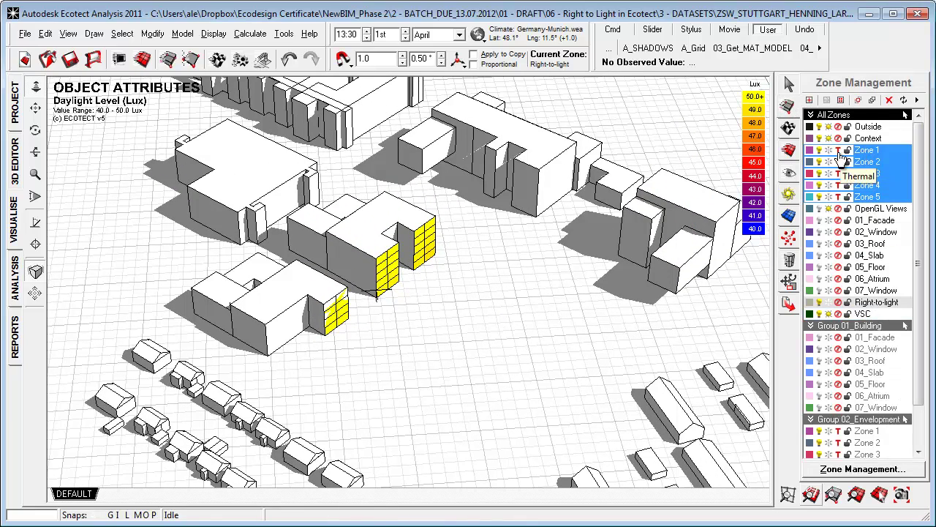
click(834, 154)
scroll(366, 310, up, 2)
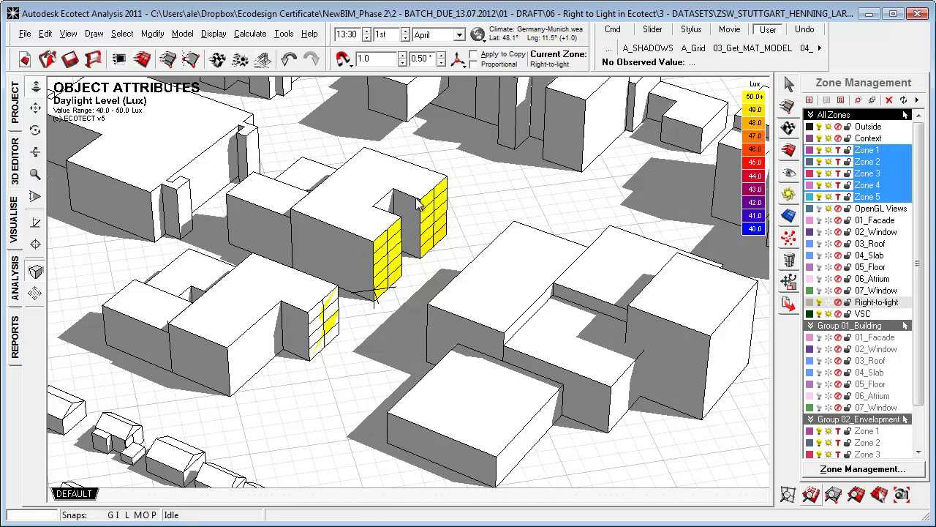
From the 3D Editor, run the Vertical Sky Components calculation for Stage 2 - Proposed Condition using the fast calculation method.
click(15, 161)
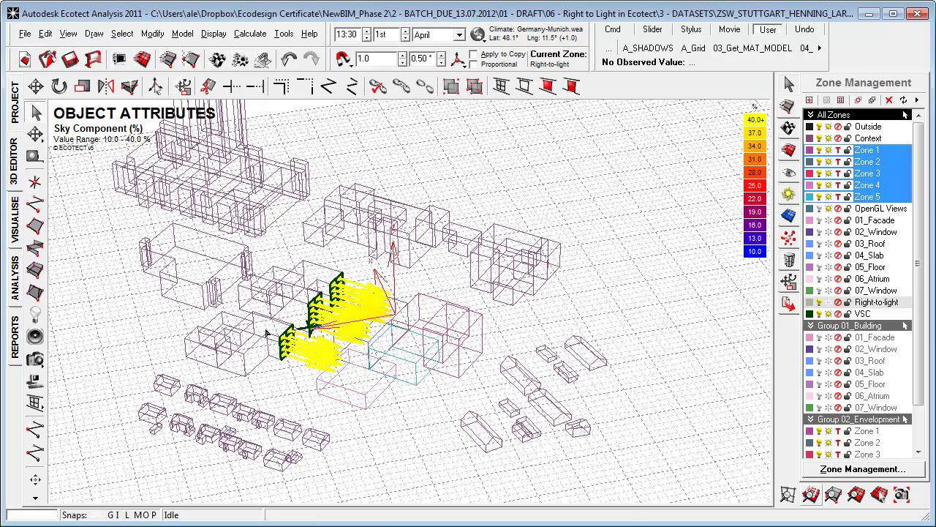
click(250, 33)
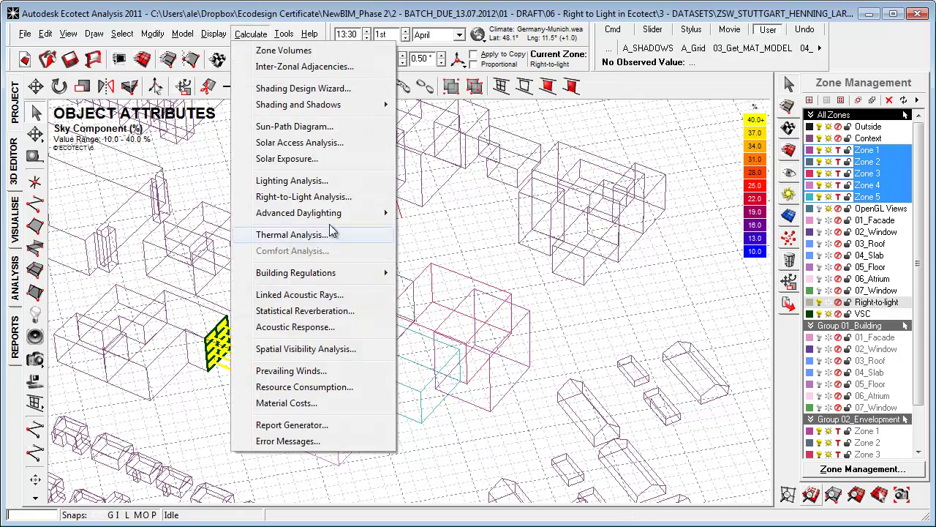
click(303, 196)
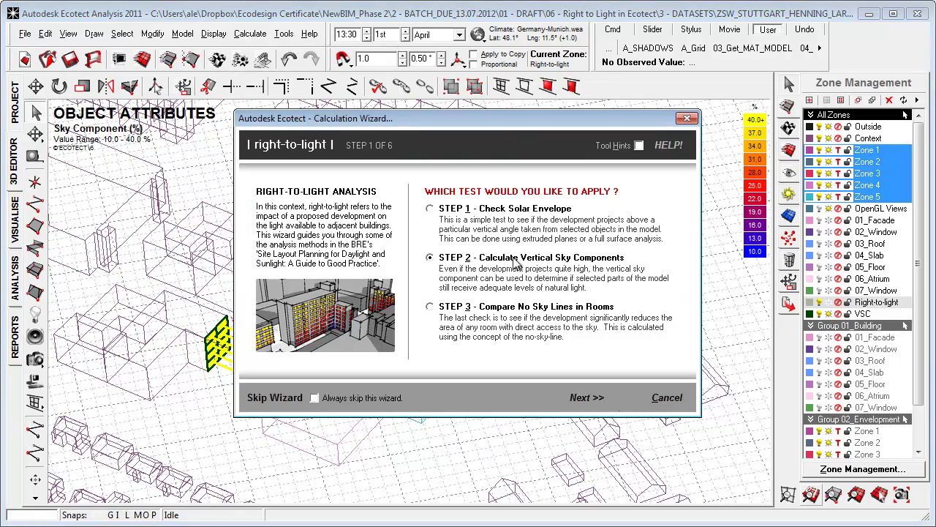
click(604, 401)
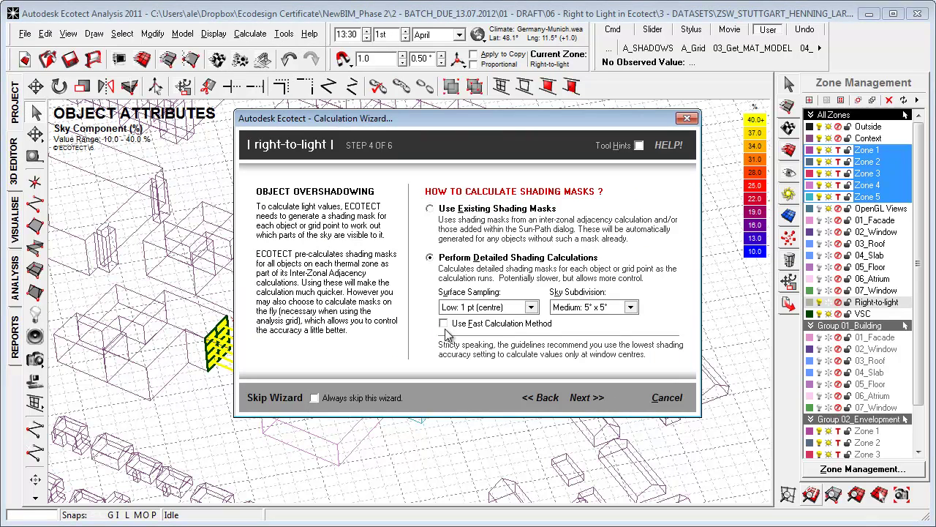
click(444, 323)
click(588, 399)
click(537, 259)
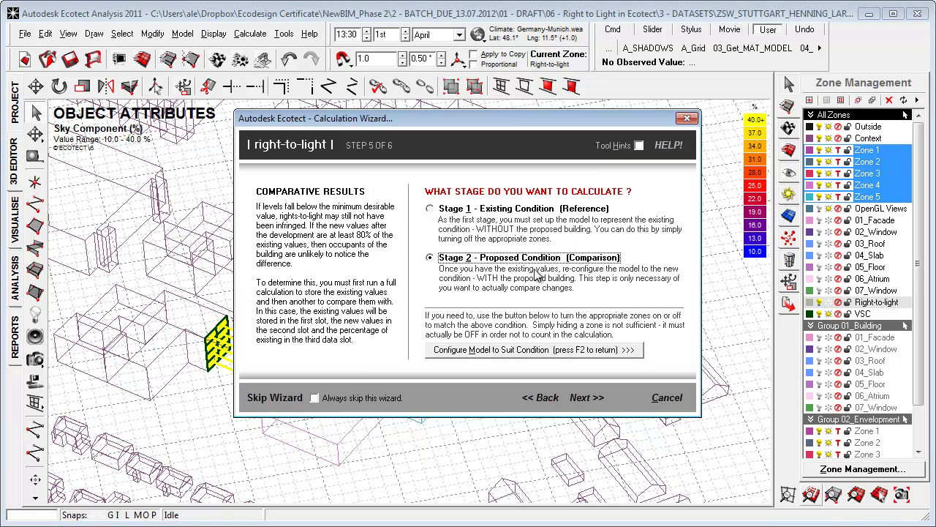
click(587, 397)
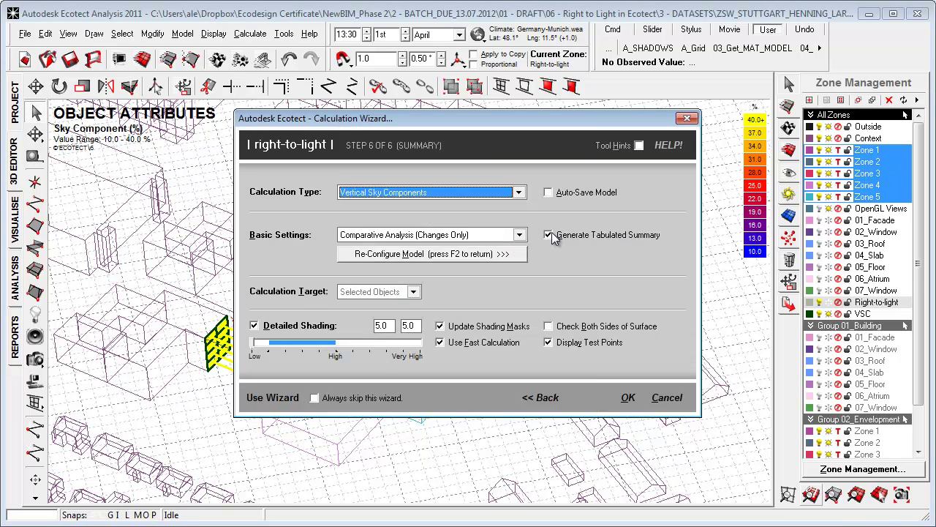
click(629, 406)
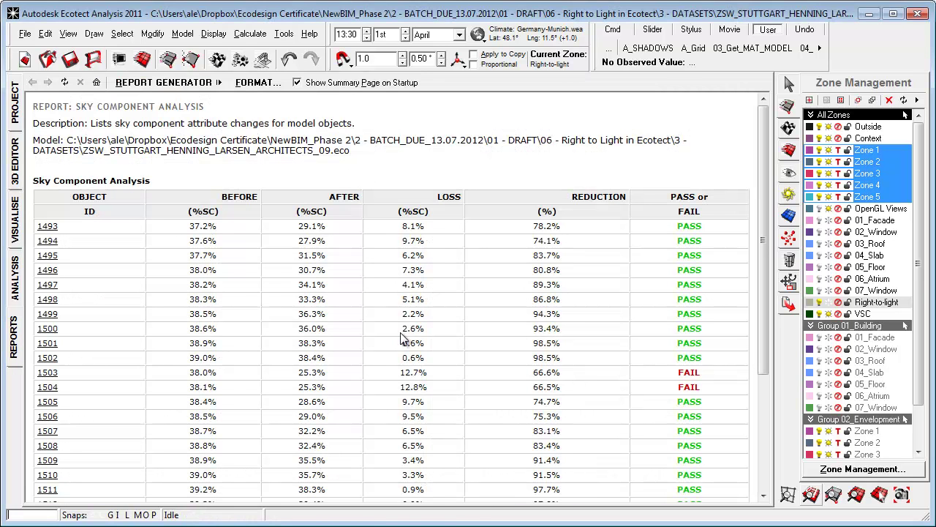
Review the Sky Component Analysis report, selecting object 1504 and highlighting the rows of the tiles marked FAIL.
scroll(73, 289, down, 3)
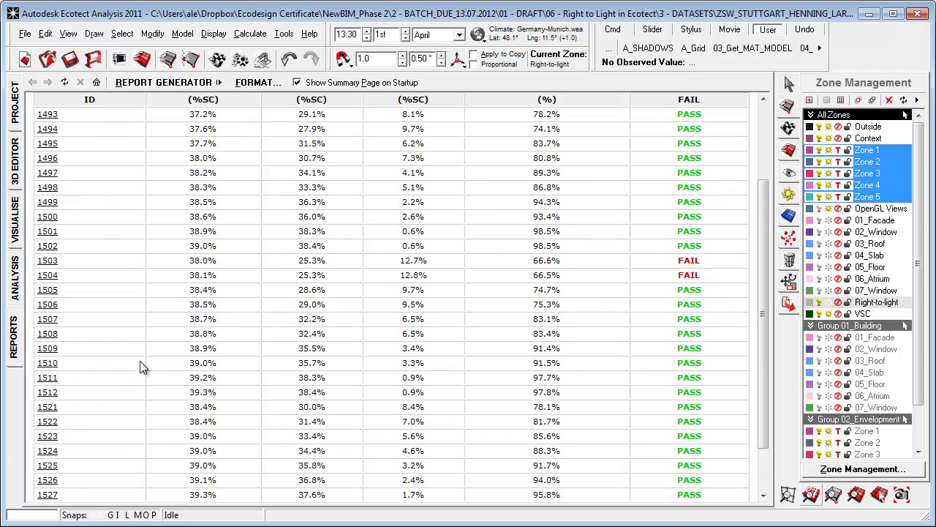
click(57, 281)
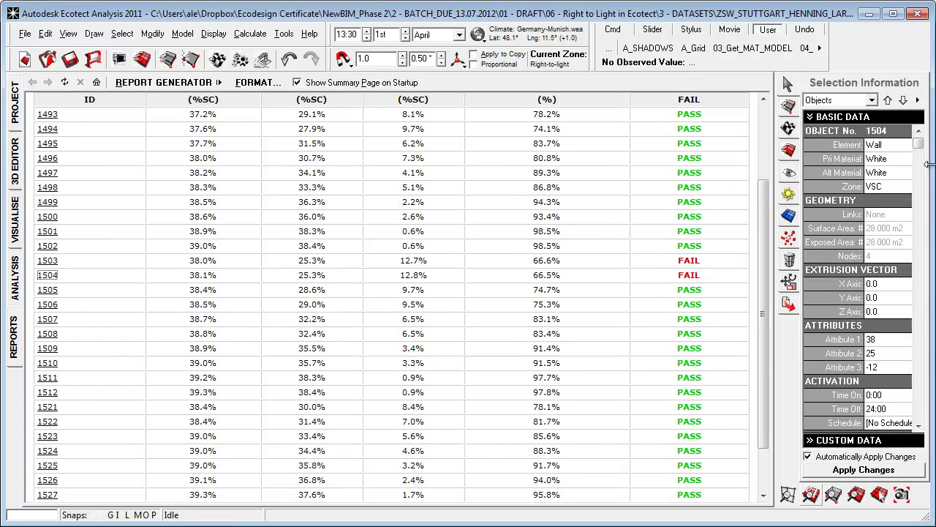
scroll(662, 316, down, 3)
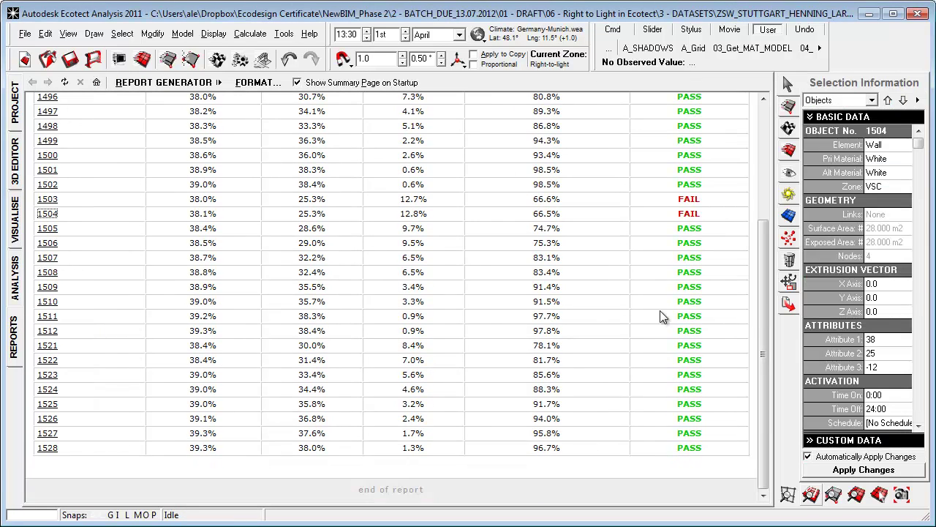
scroll(695, 238, up, 3)
drag(691, 285, 185, 262)
drag(62, 270, 45, 261)
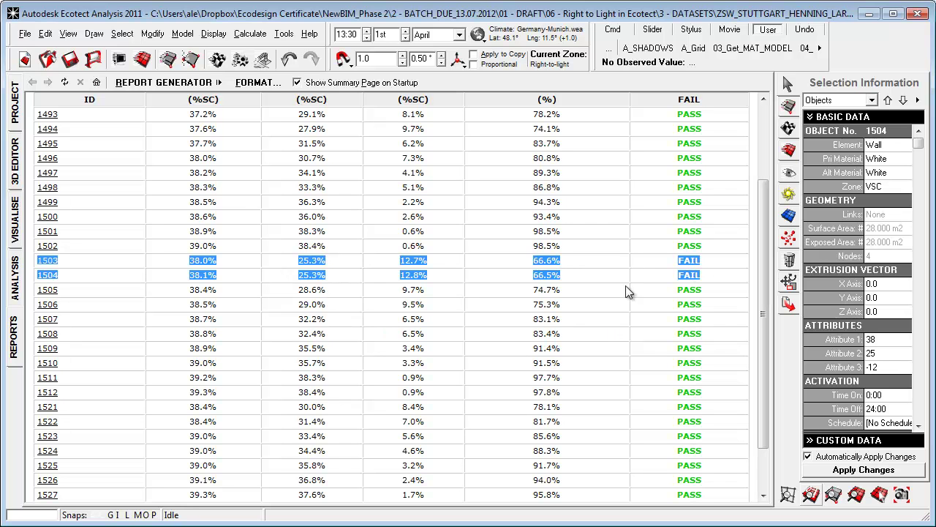
scroll(634, 324, down, 2)
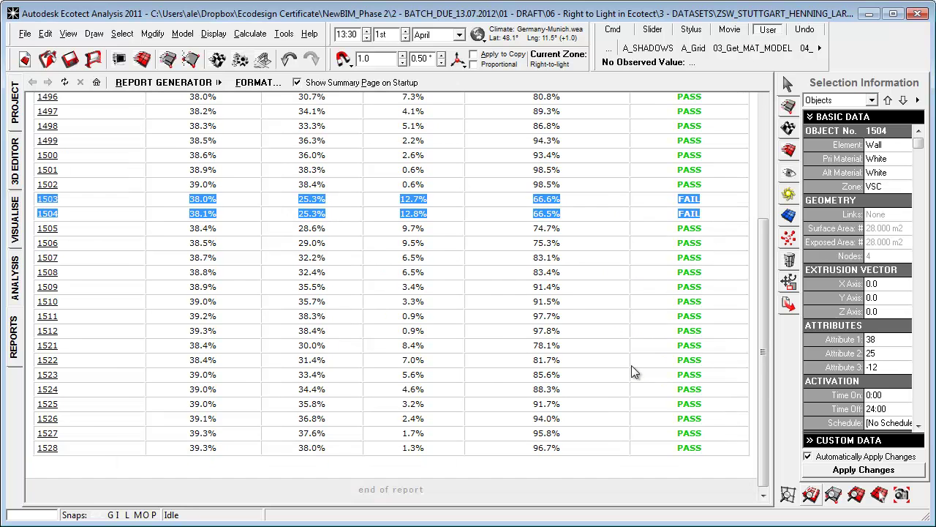
Colour the facade tiles by Vertical Sky Component - After (%) in the Visualise view and briefly preview the attribute as vectors.
click(14, 219)
right_drag(466, 301, 468, 311)
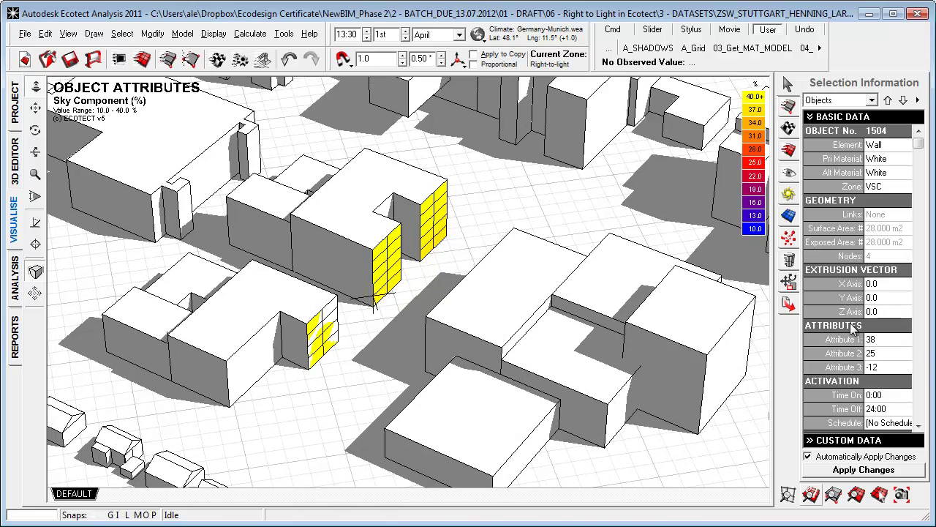
click(923, 355)
click(788, 172)
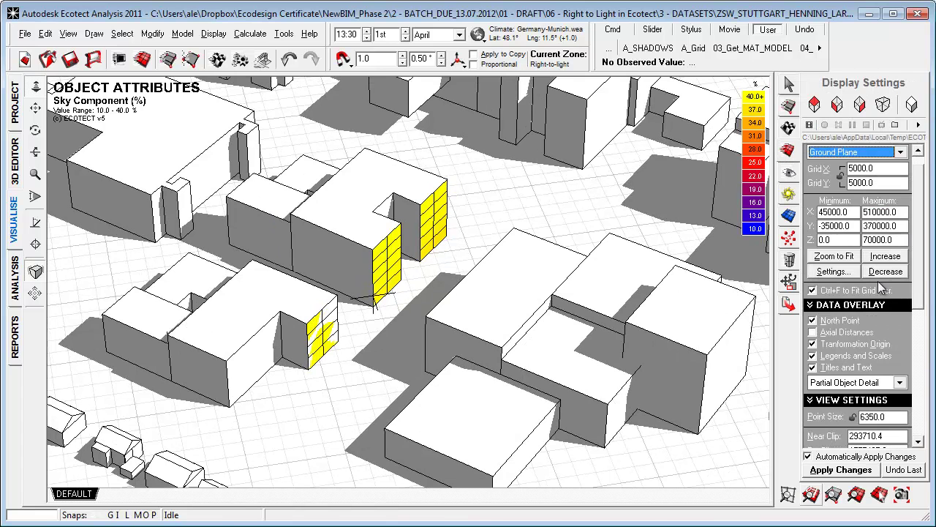
scroll(901, 439, down, 3)
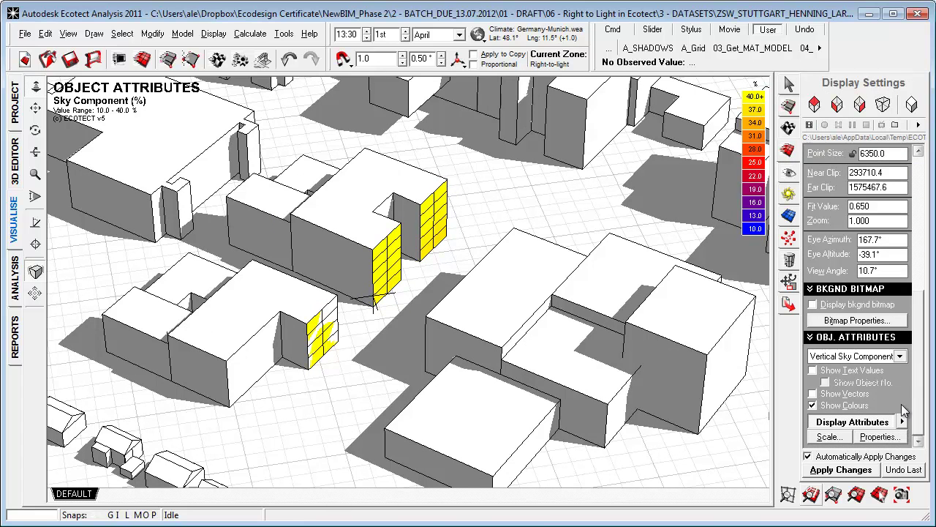
click(900, 356)
click(891, 381)
right_drag(761, 389, 808, 378)
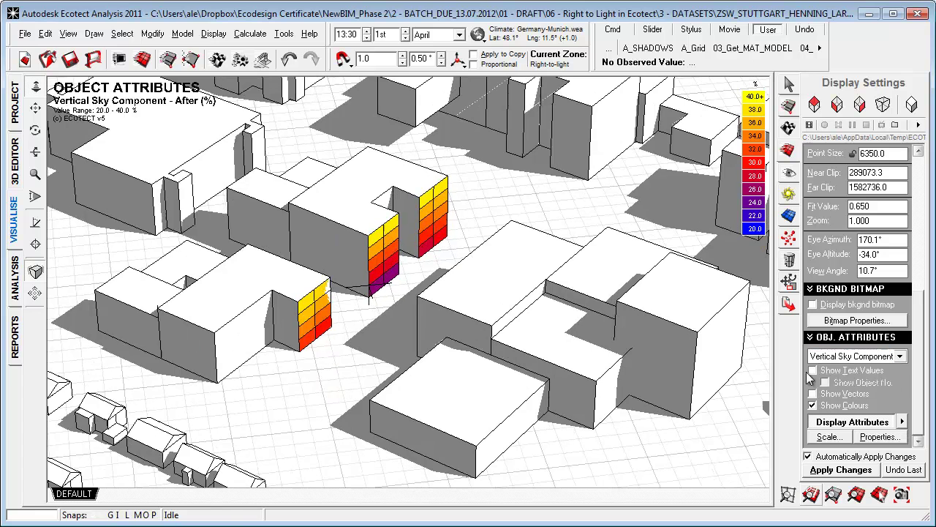
click(813, 394)
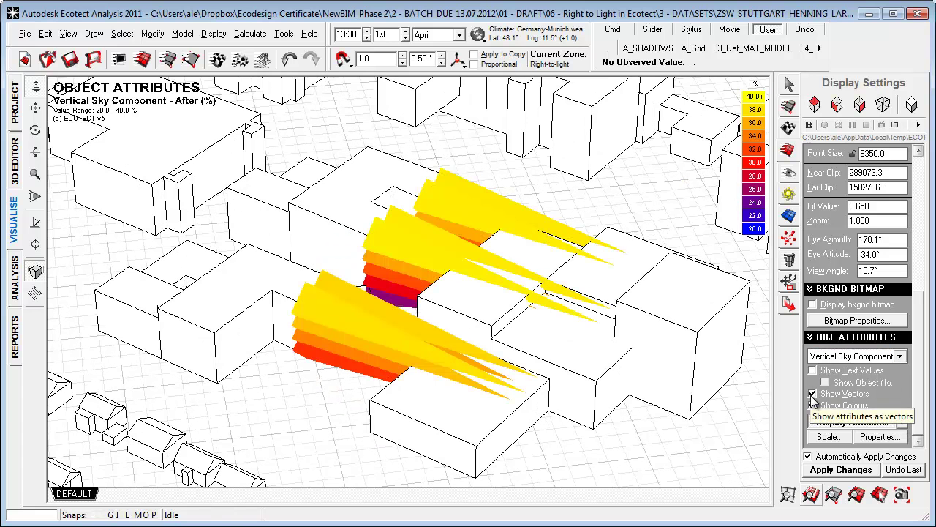
click(813, 393)
Open the attribute properties, choose Vertical Sky Component - Before (%) and analyse the data into an object attributes report.
click(880, 436)
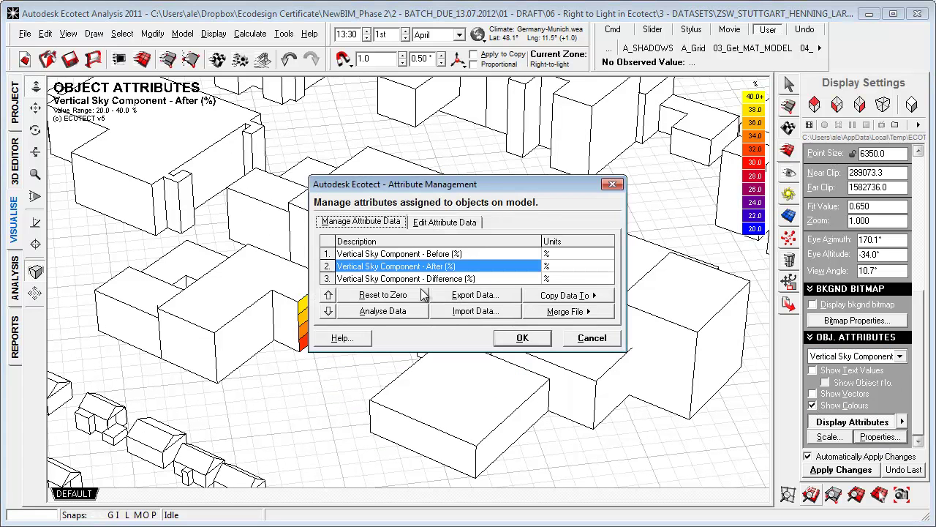
click(412, 253)
click(385, 311)
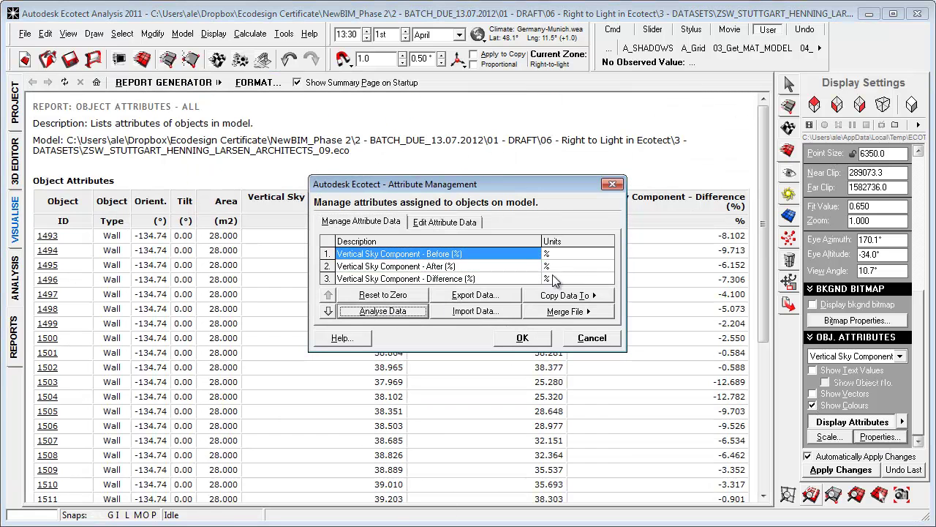
drag(480, 181, 317, 295)
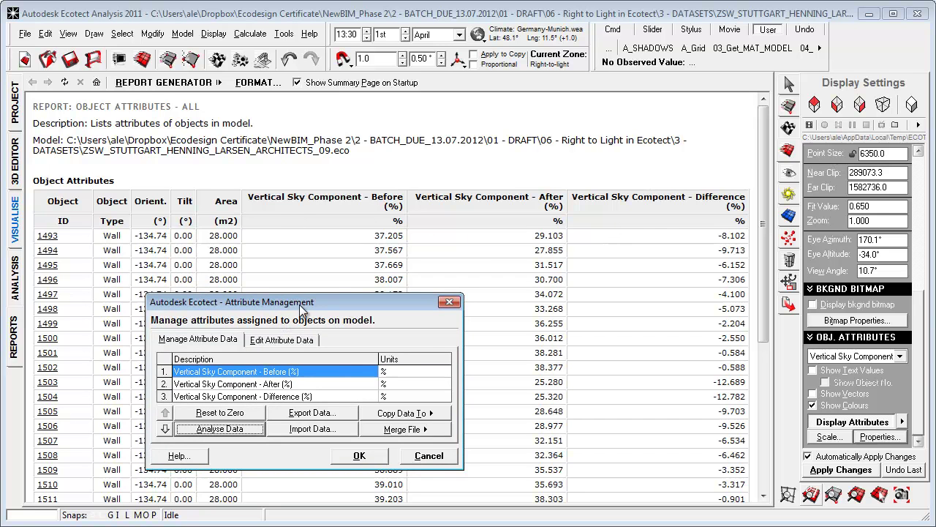
drag(299, 305, 414, 156)
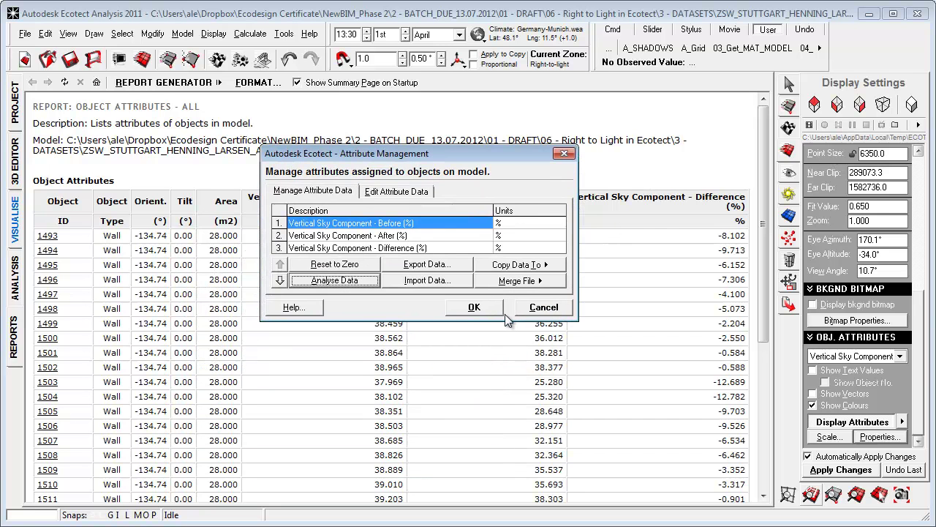